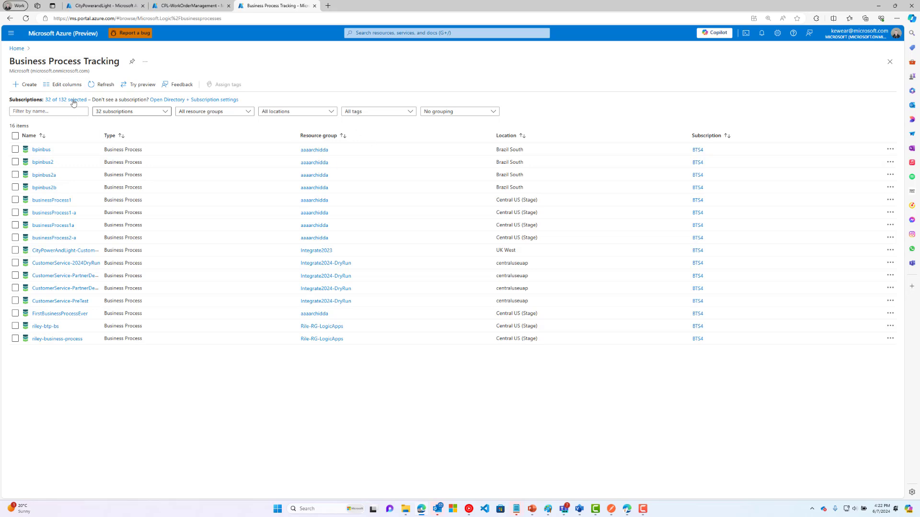
- Begin a new business process, leaving its region set to East US 2
click(25, 85)
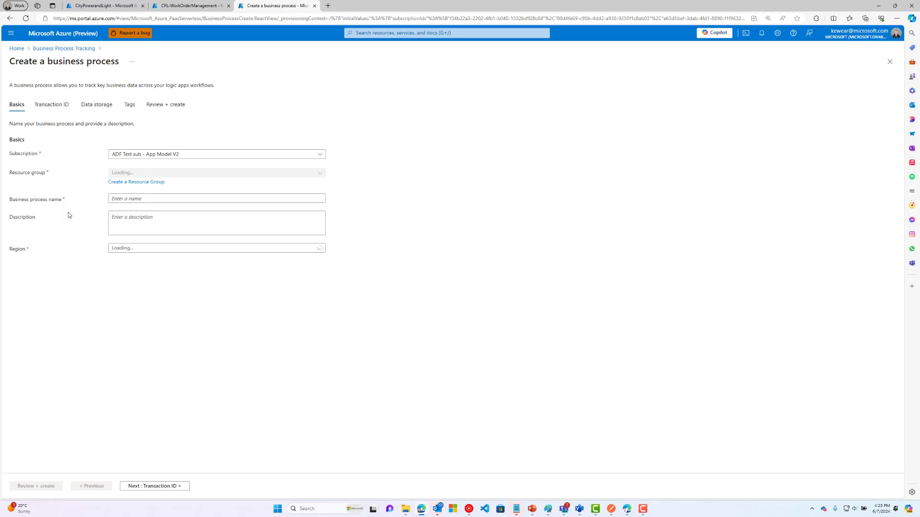
click(133, 249)
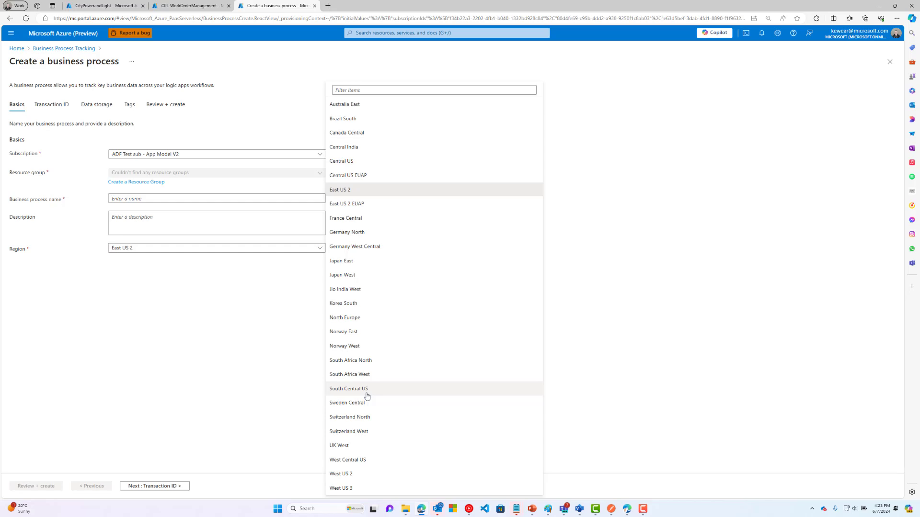
click(257, 312)
- Enter TicketNumber as the transaction ID and continue through Data storage and Tags to Review + create
click(49, 110)
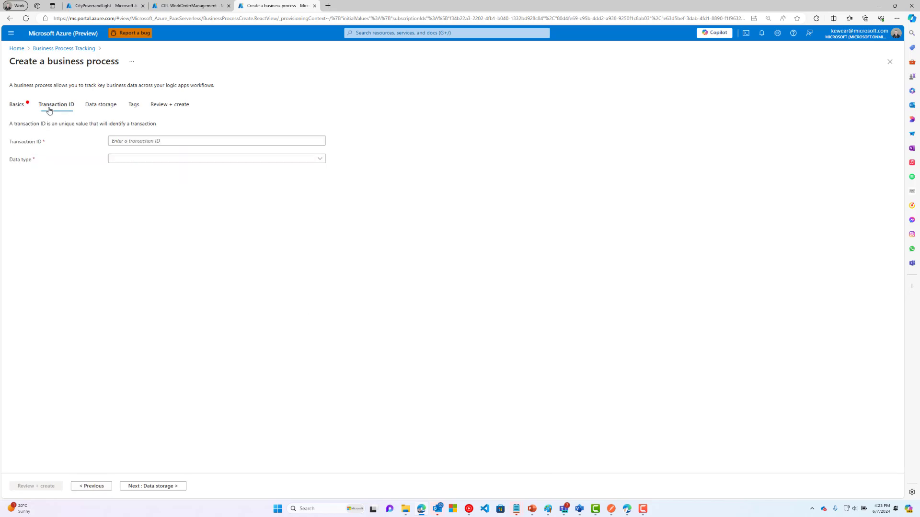
click(180, 141)
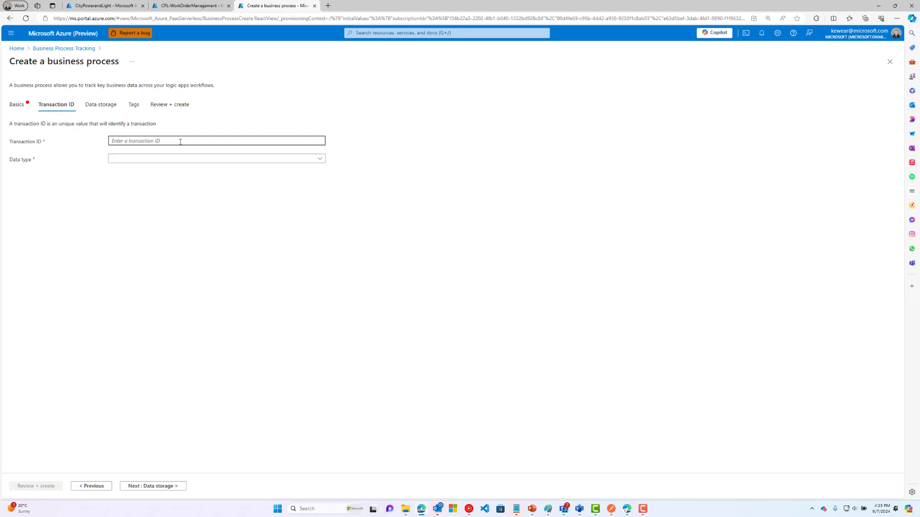
text(TicketNumber)
click(100, 105)
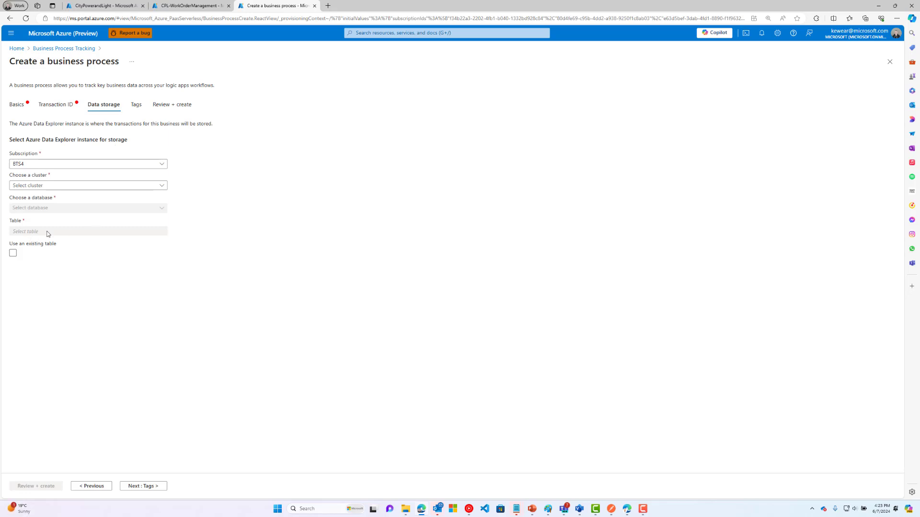
click(137, 105)
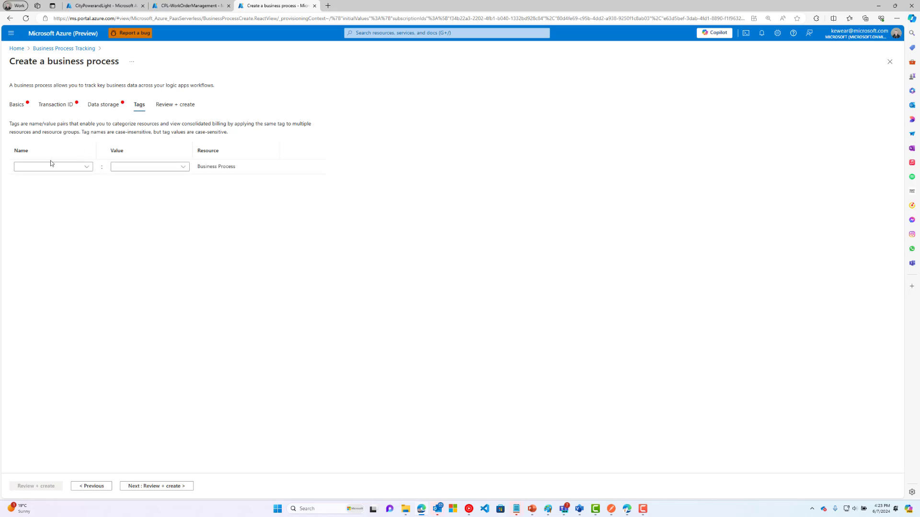
click(176, 105)
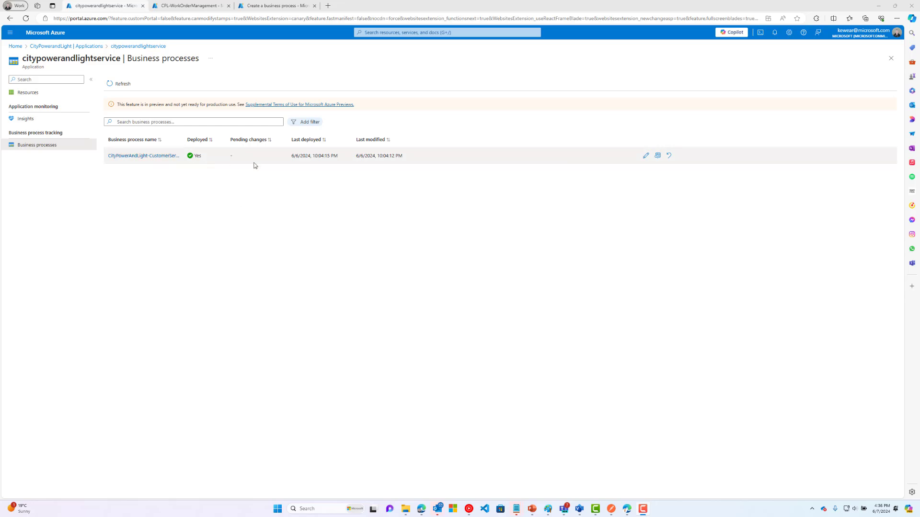
- Open CityPowerAndLight-CustomerService in the Editor and pan the canvas to fit the whole flow
click(130, 156)
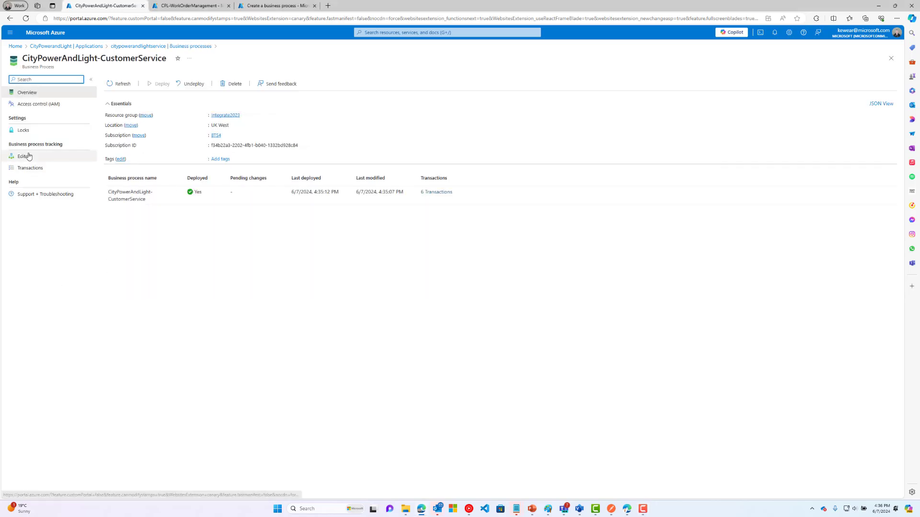
click(25, 156)
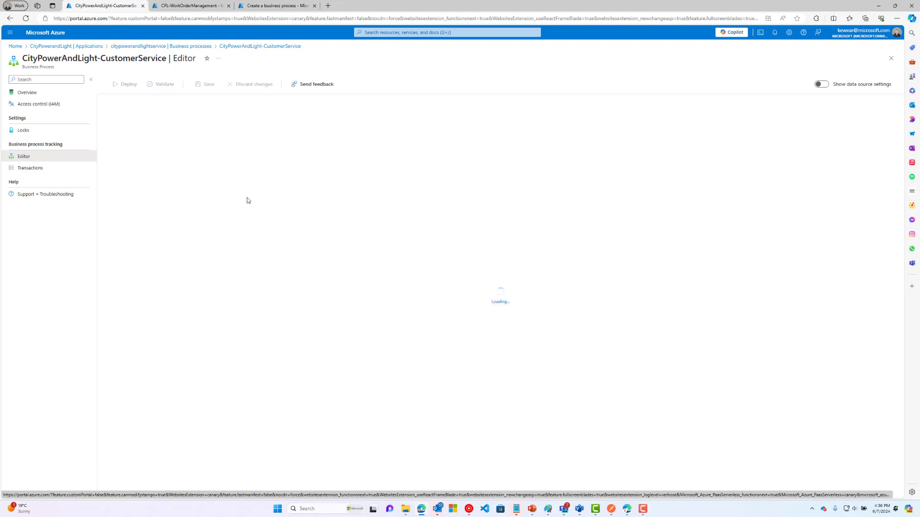
drag(372, 230, 367, 207)
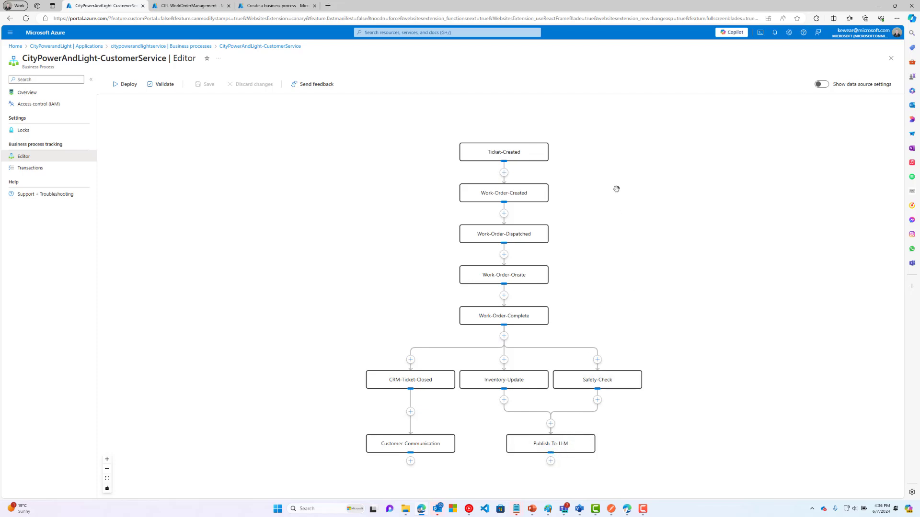
drag(620, 198, 598, 179)
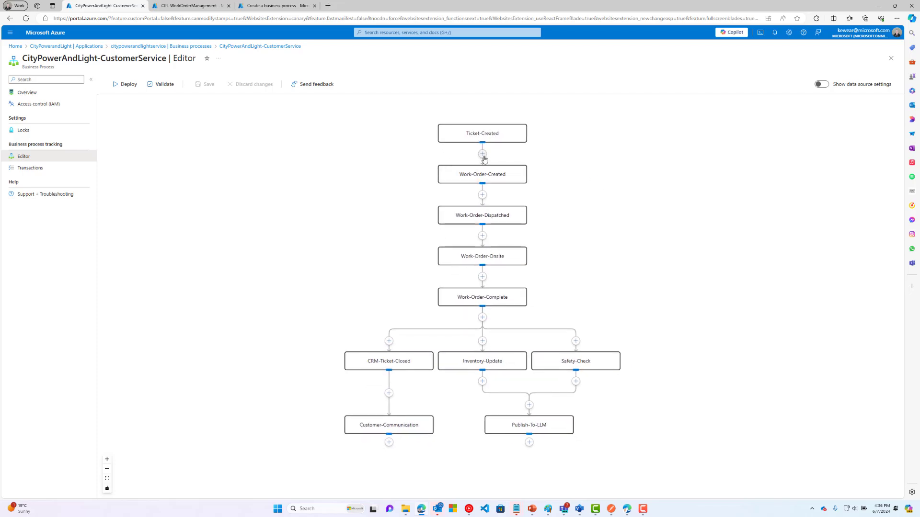
- Add a stage after Ticket-Created named Stage2 with description 'my stage'
click(481, 154)
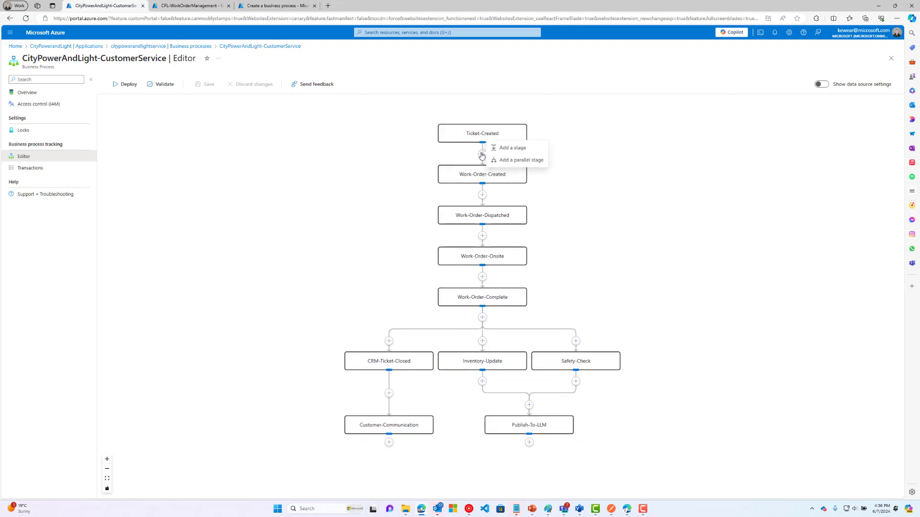
click(510, 148)
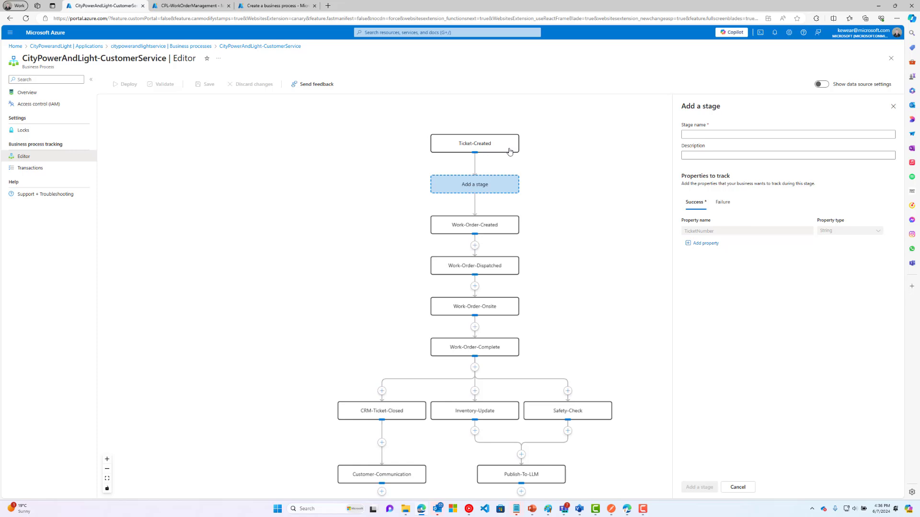
click(707, 134)
text(Stage2)
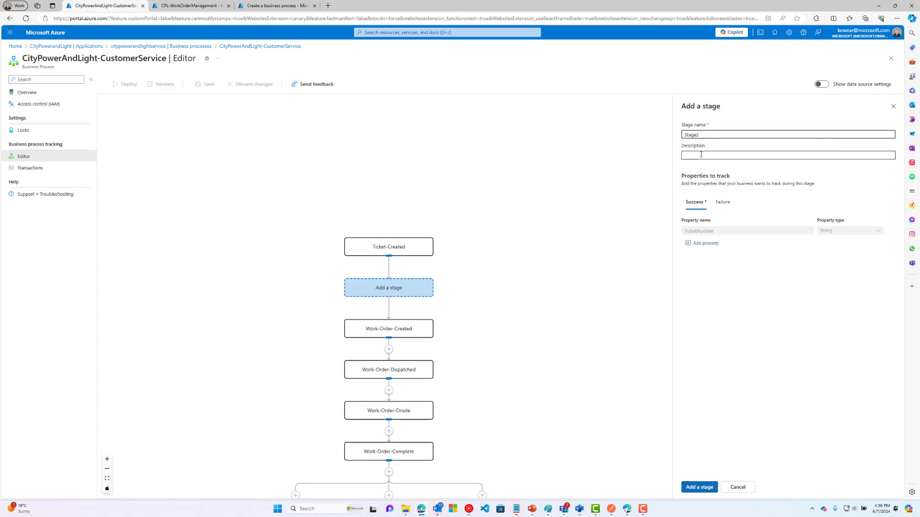
click(701, 155)
text(my stage)
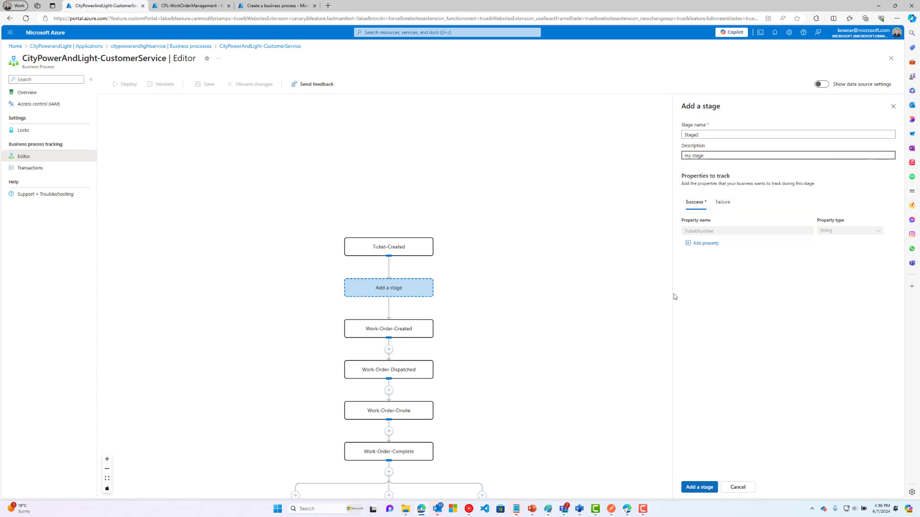
drag(557, 273, 578, 193)
- Give Stage2 an extra success property prop1, review the Failure properties, and create the stage
click(699, 242)
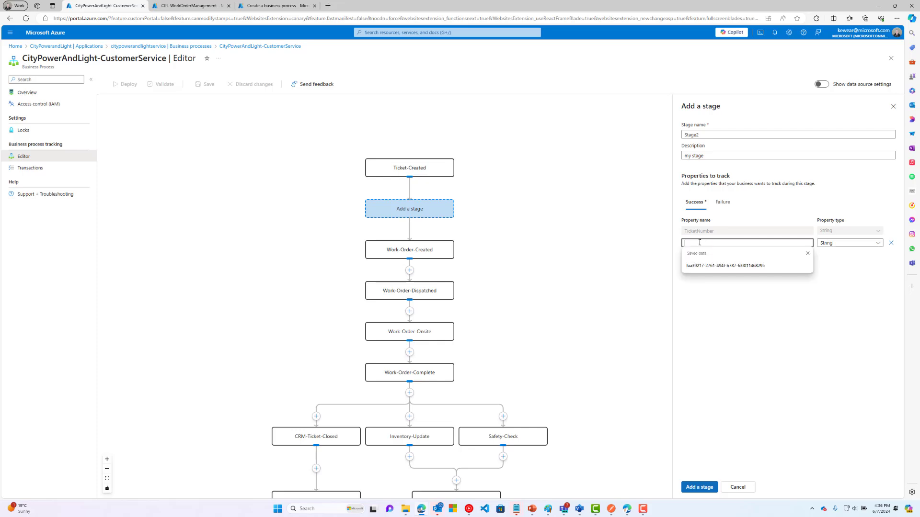
text(prop1)
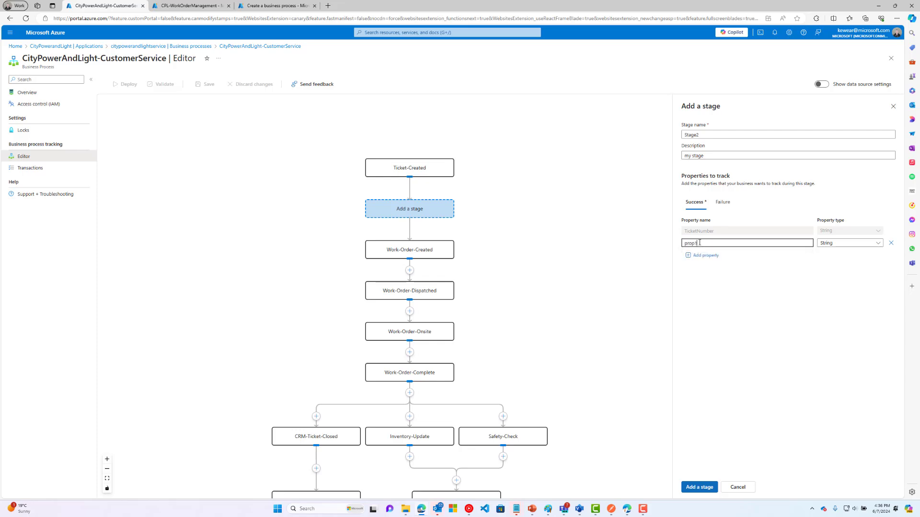
click(767, 295)
click(727, 207)
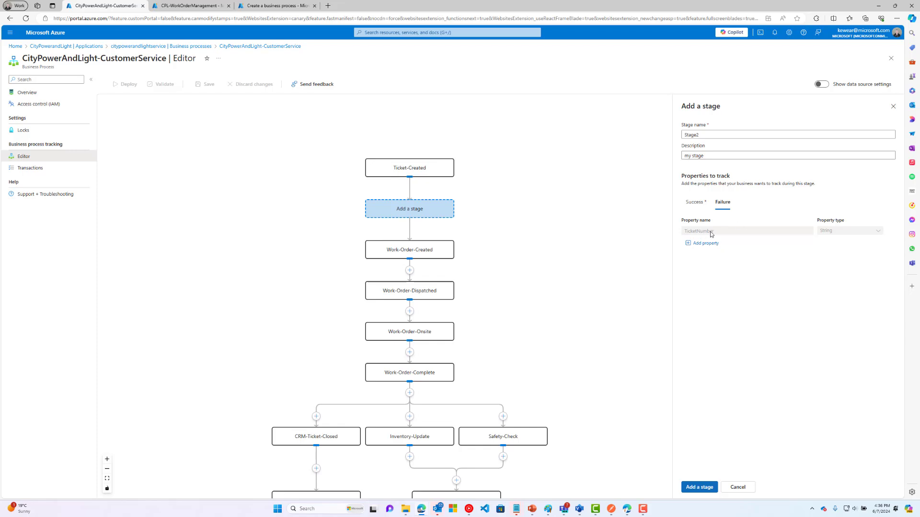
click(696, 207)
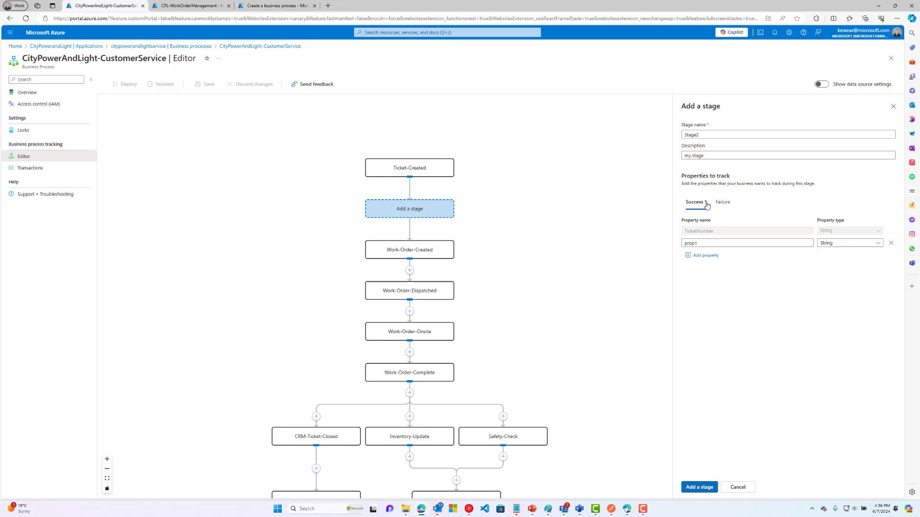
click(699, 487)
click(427, 215)
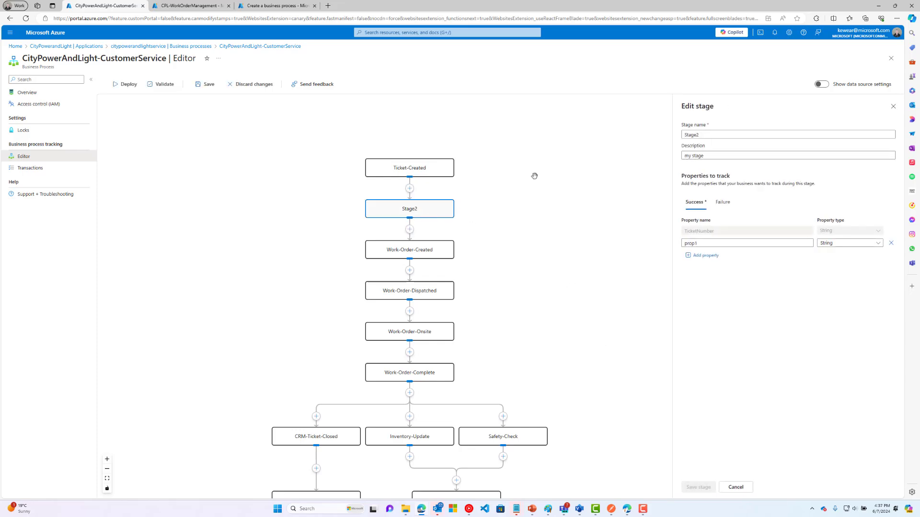
- Set Stage2's data source to subscription BTS4, logic app cpl-workordermanagement, workflow sample
click(826, 85)
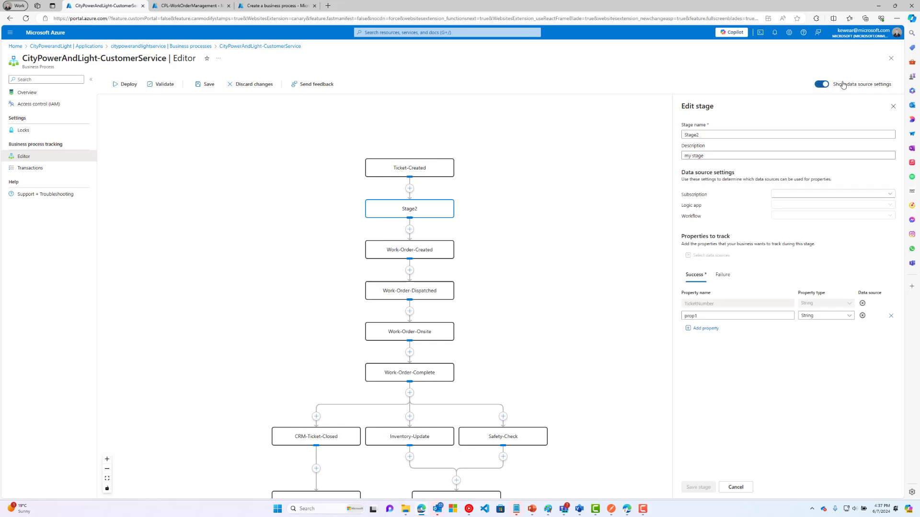
click(795, 193)
text(b)
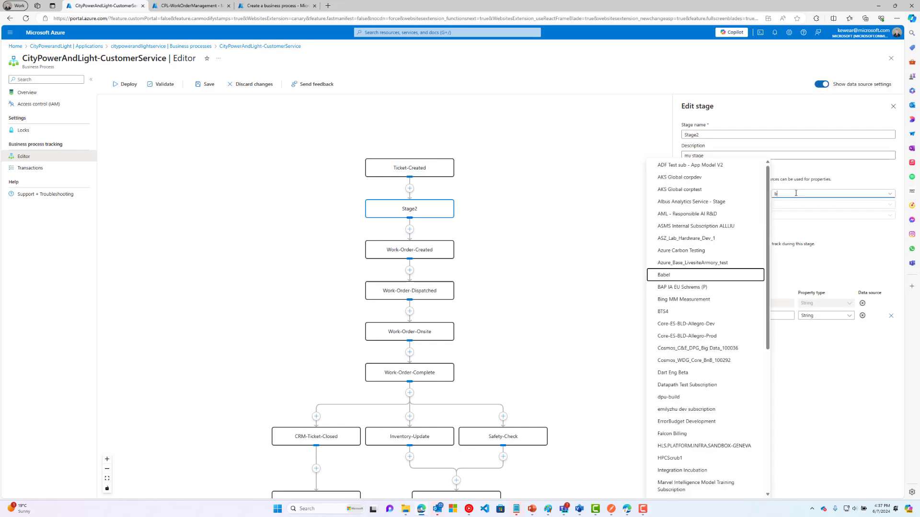
text(t)
click(791, 205)
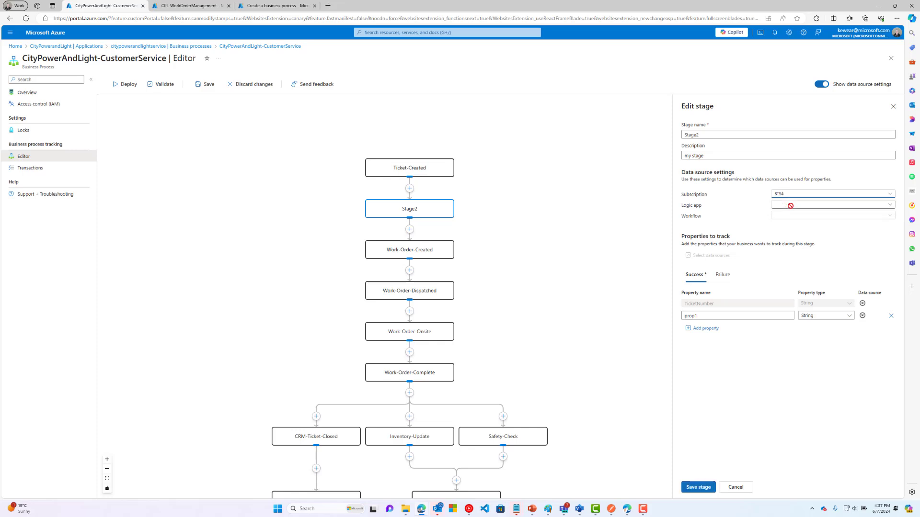
click(790, 206)
text(cpl)
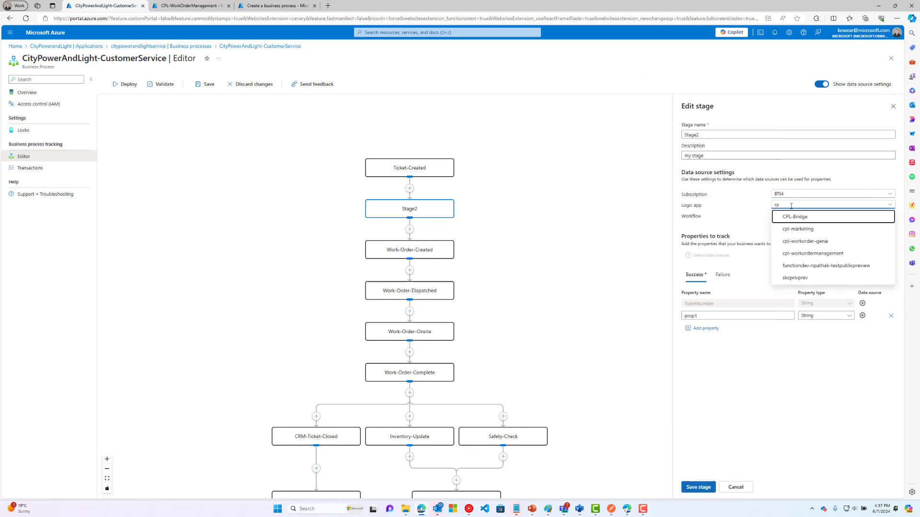
click(802, 255)
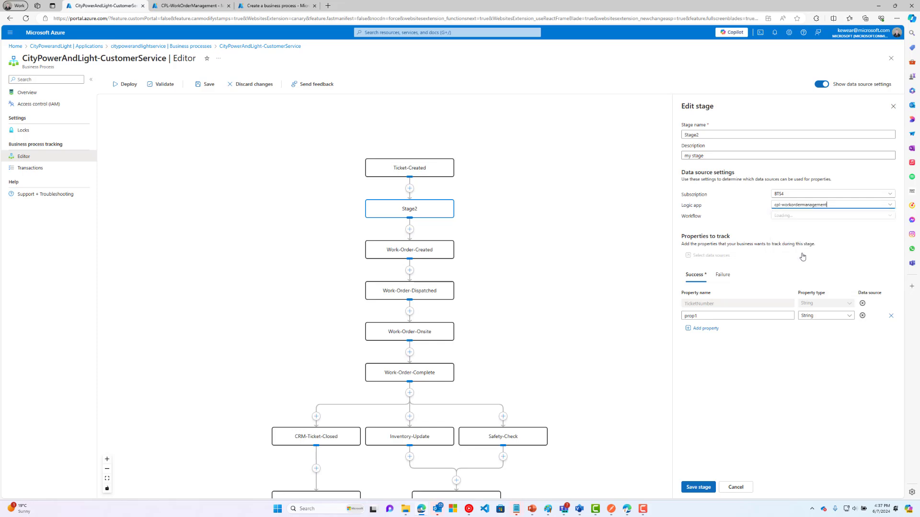
click(794, 217)
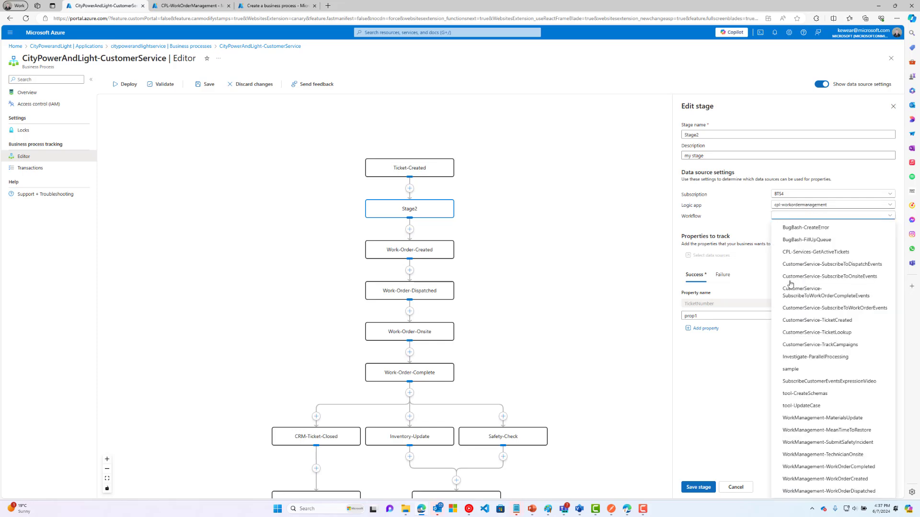
click(788, 373)
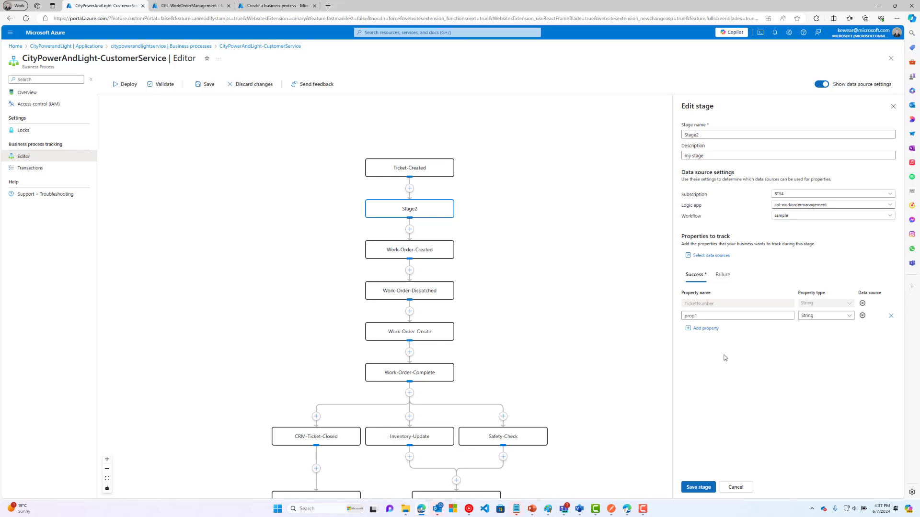
- Use the Response action as point-in-time action and map TicketNumber to the message output
click(711, 255)
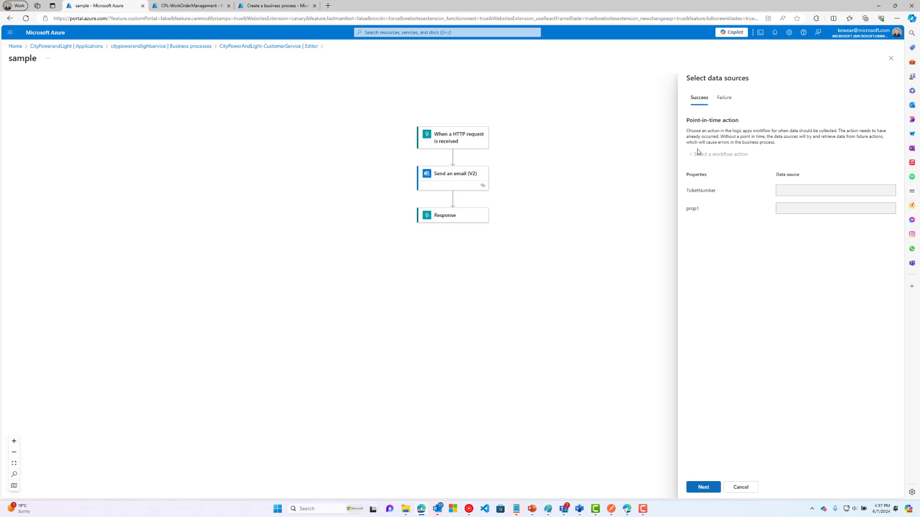
click(447, 217)
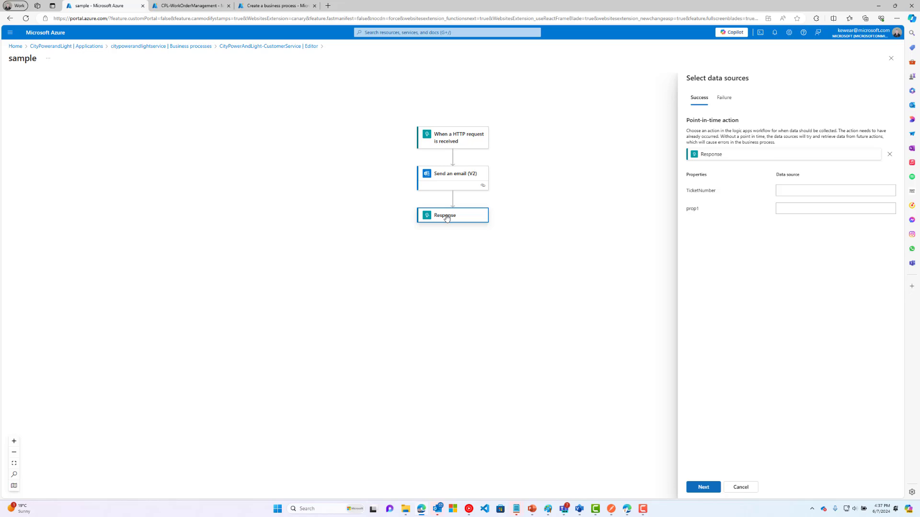
click(787, 194)
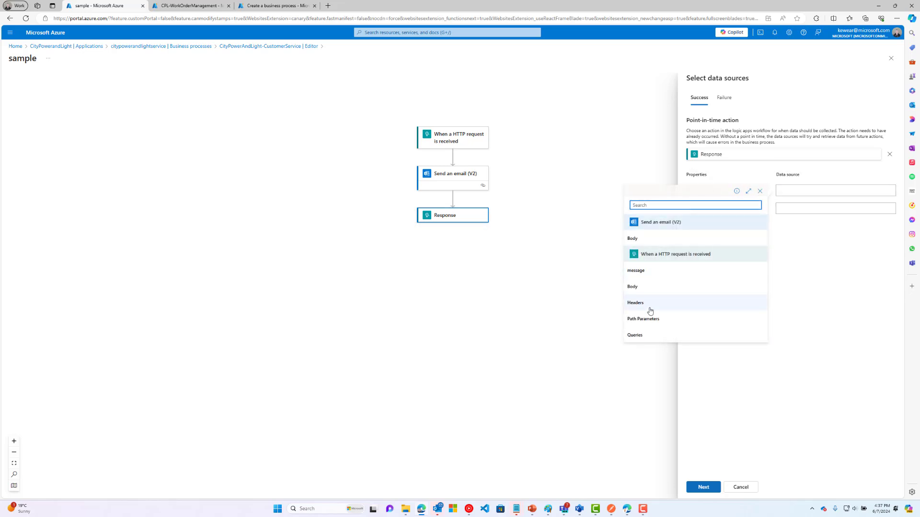
click(645, 273)
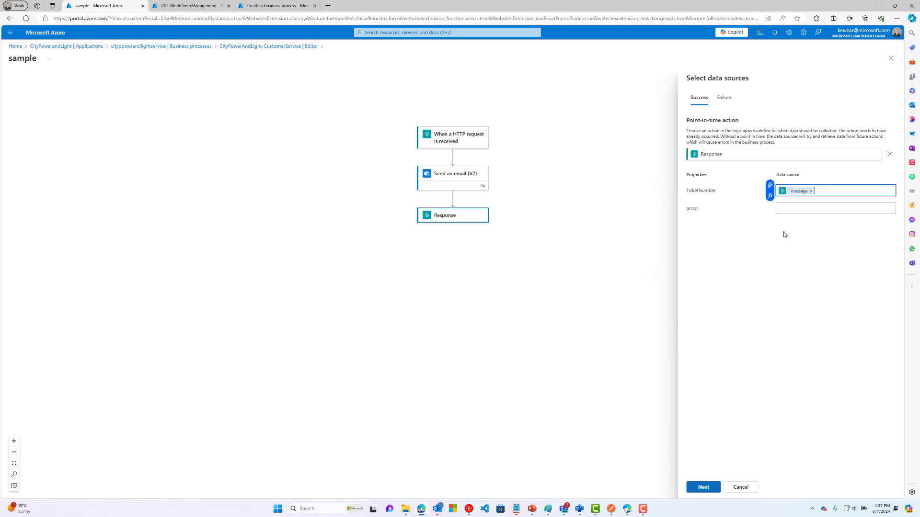
- Map prop1 to the Body output, closing the expression editors without changes
click(802, 207)
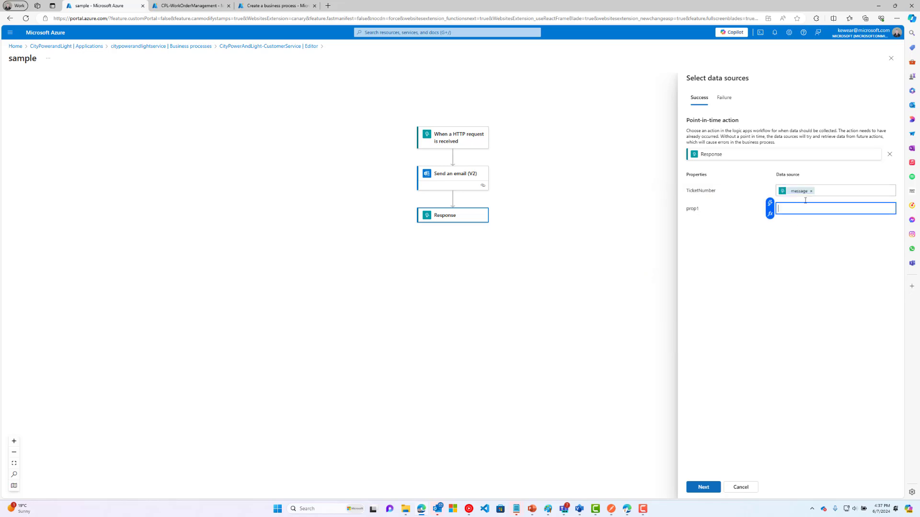
click(770, 203)
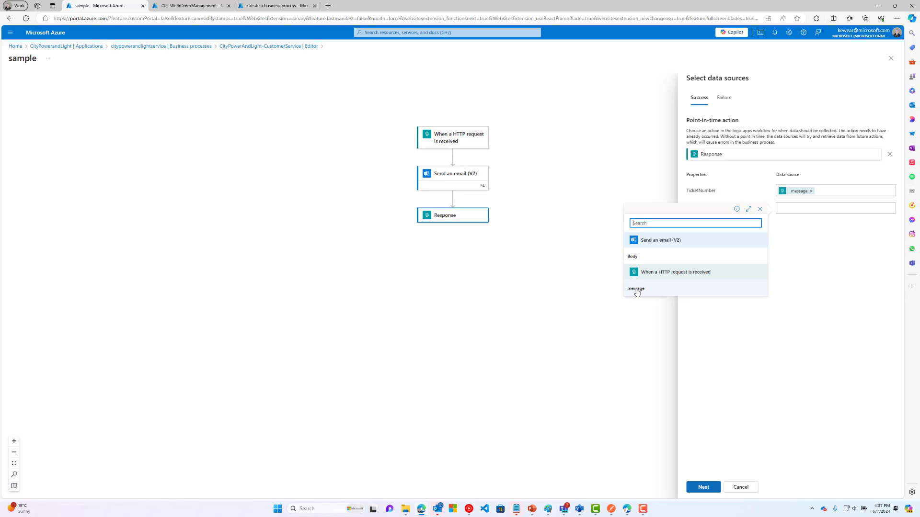
click(632, 256)
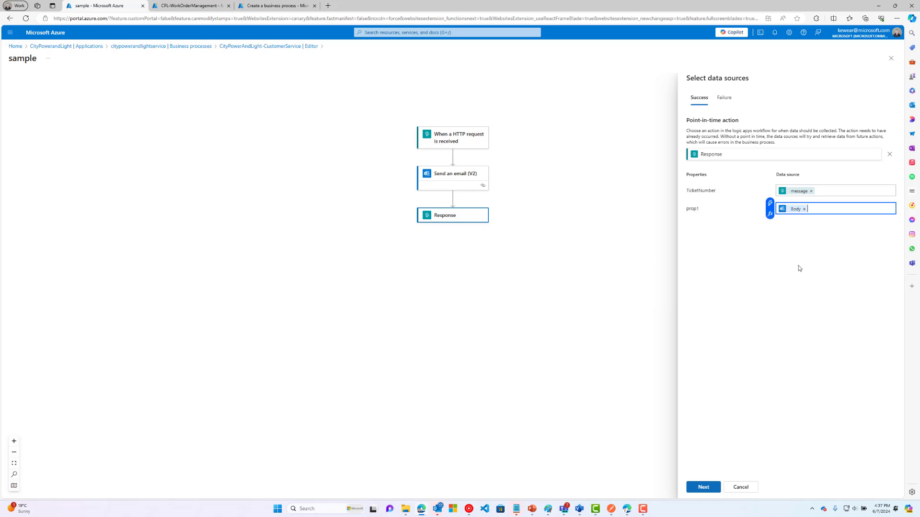
click(770, 214)
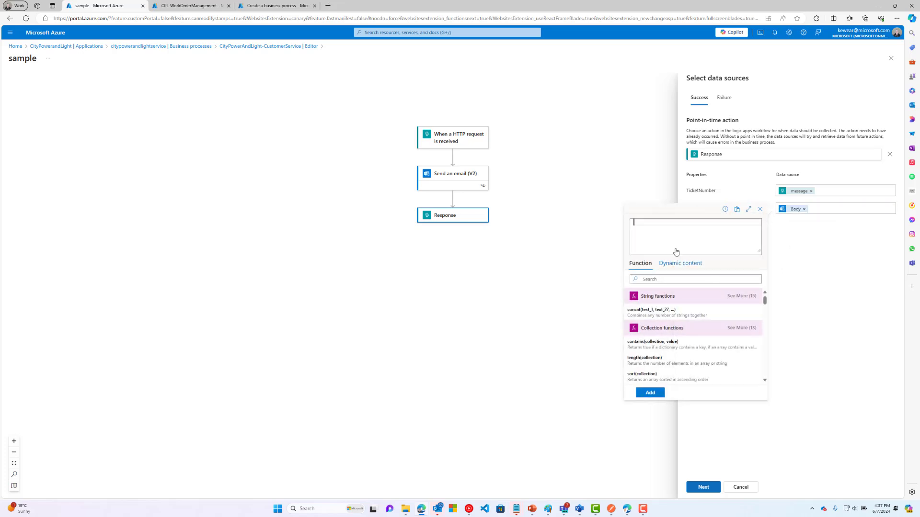
click(762, 210)
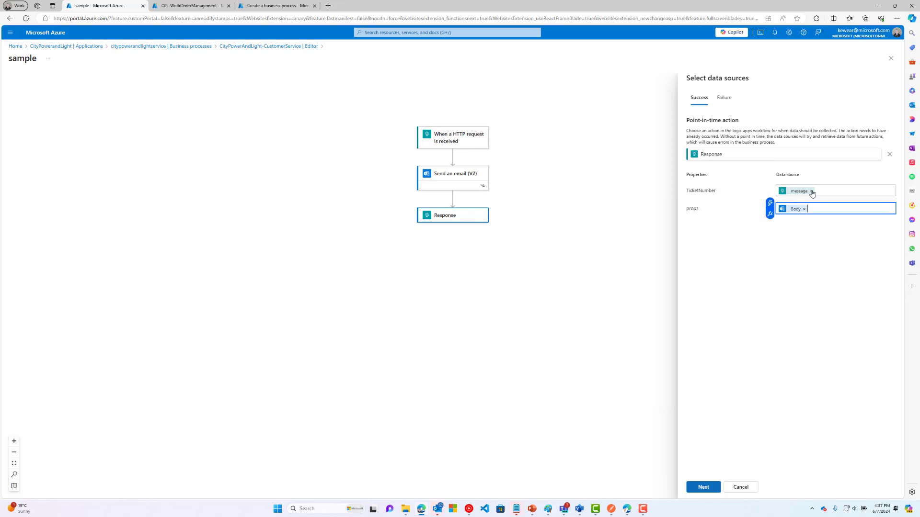
click(820, 188)
click(770, 191)
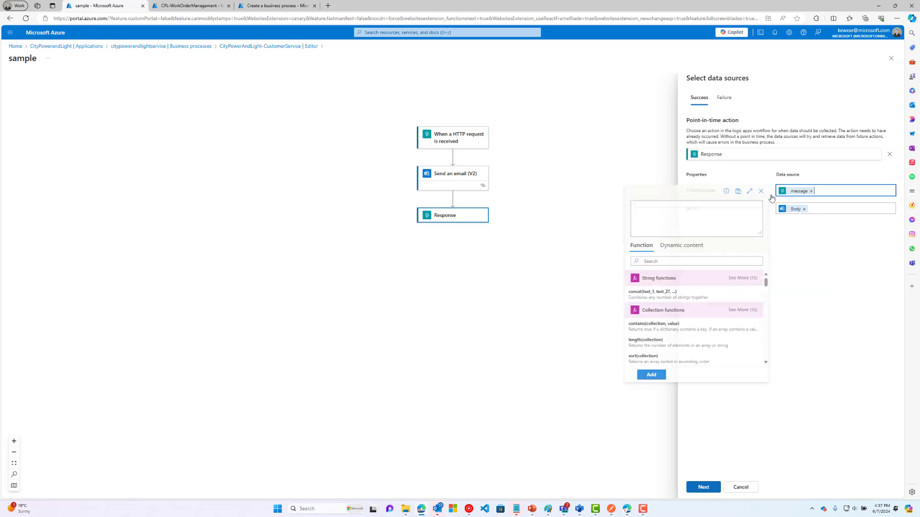
click(798, 259)
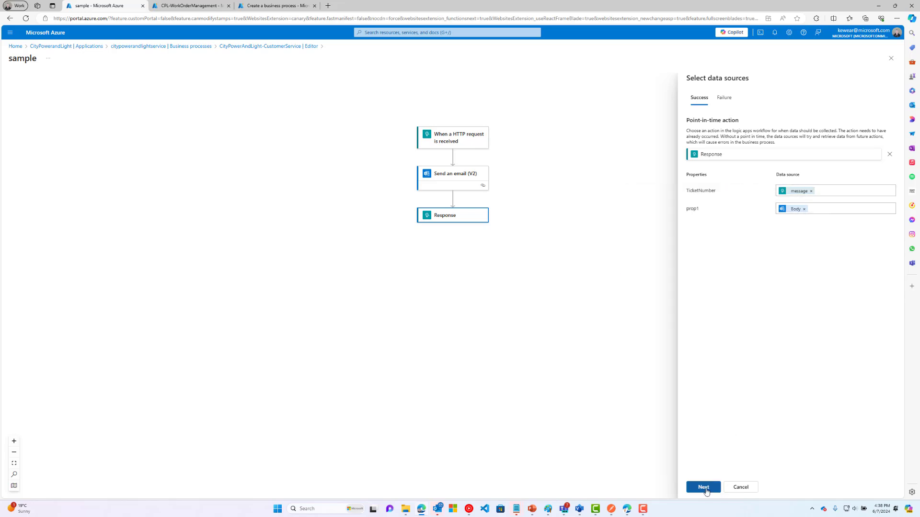
- Confirm Stage2's mappings, save the stage, then save the whole business process
click(703, 488)
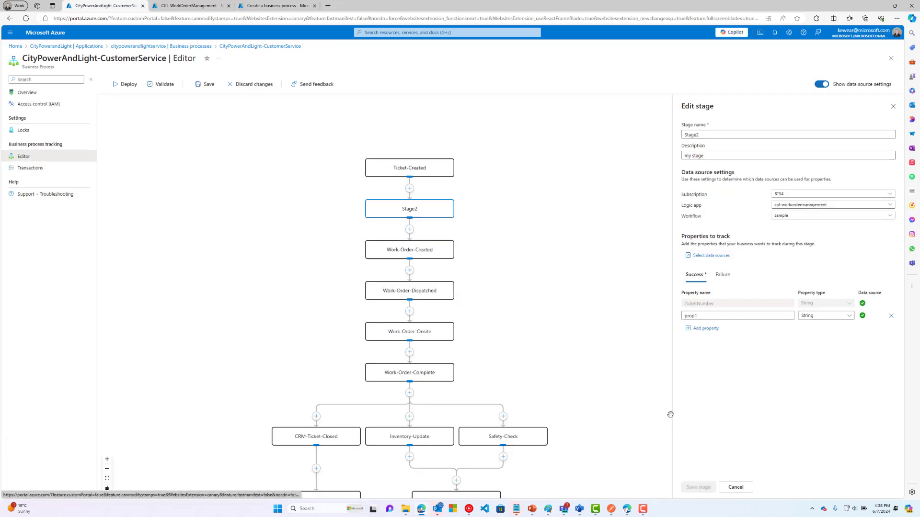
click(697, 486)
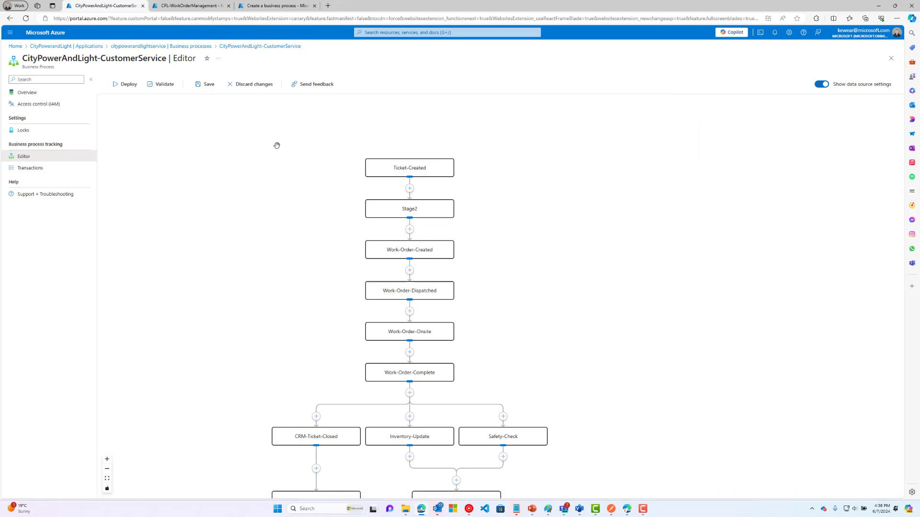
drag(185, 128, 222, 109)
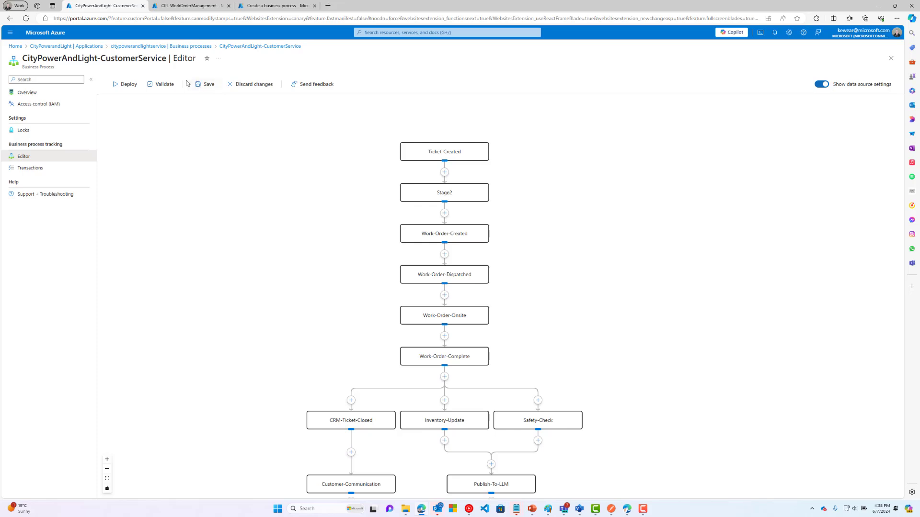
click(163, 85)
click(445, 173)
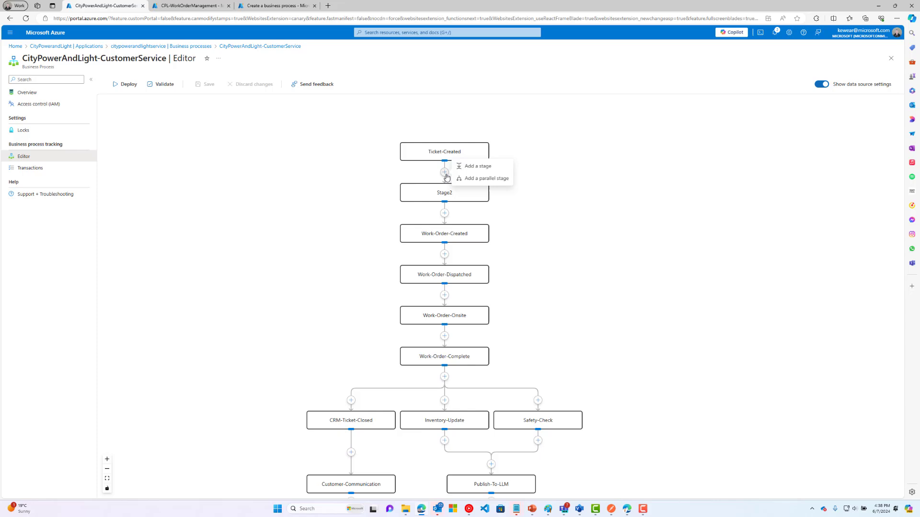
click(486, 181)
drag(408, 340, 455, 283)
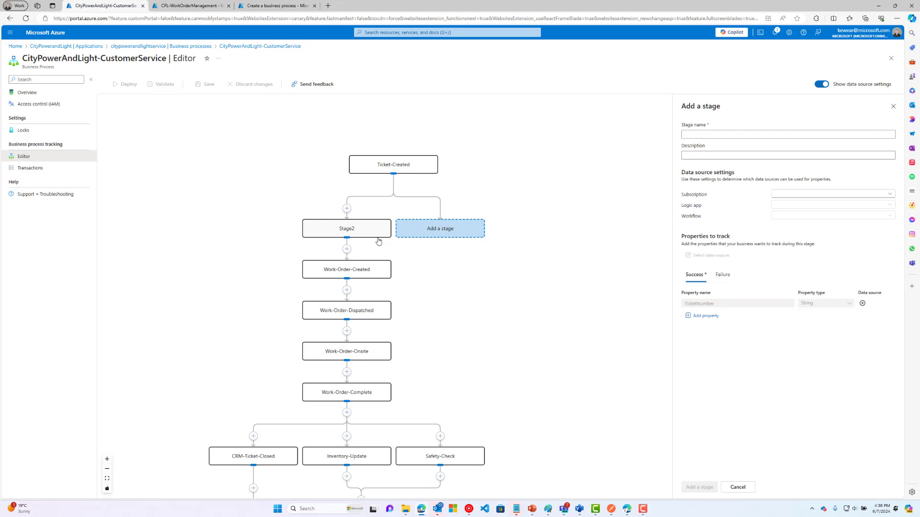
click(738, 487)
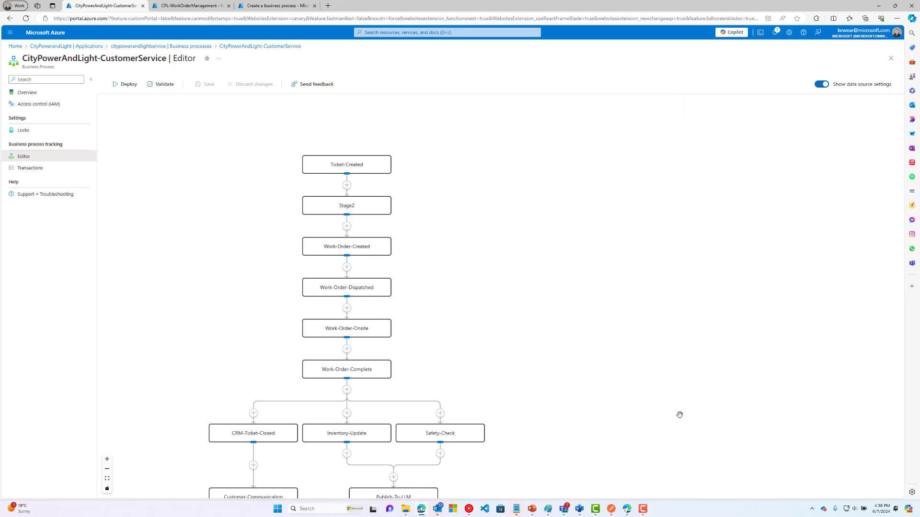
drag(605, 343, 691, 314)
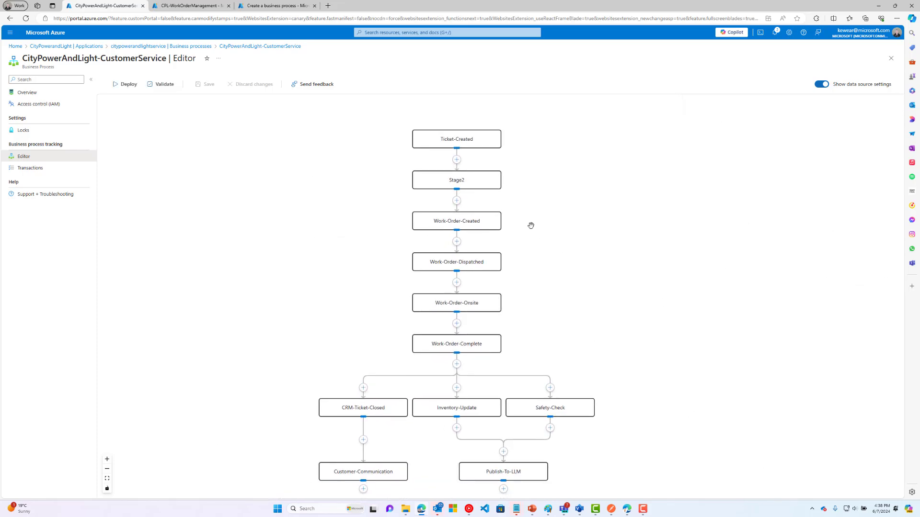
- Delete Stage2 from the flow and open the Ticket-Created stage's settings
right_click(462, 181)
click(449, 196)
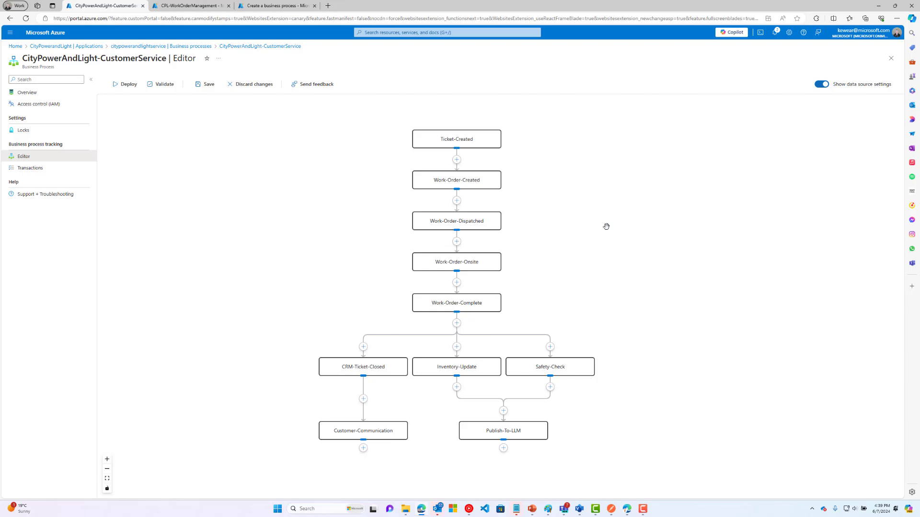
click(452, 140)
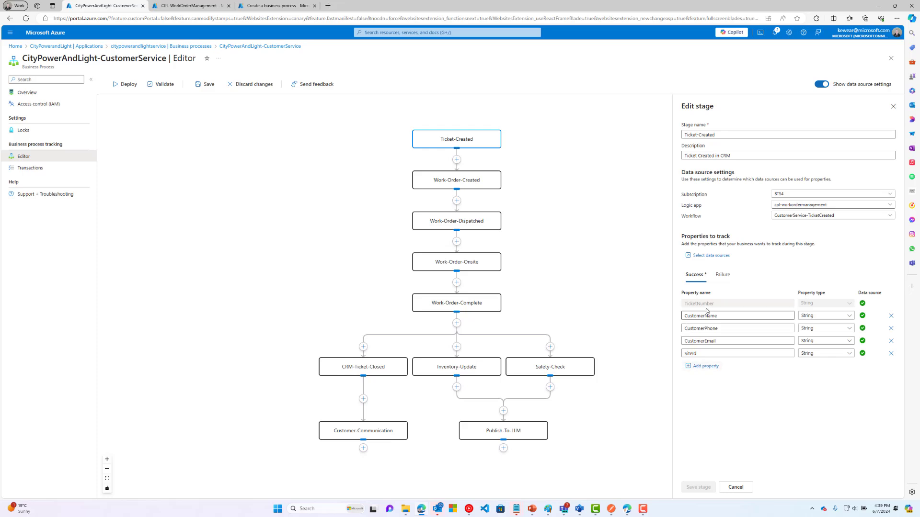
- Review Ticket-Created's failure and success properties, then open its data source mappings
click(722, 275)
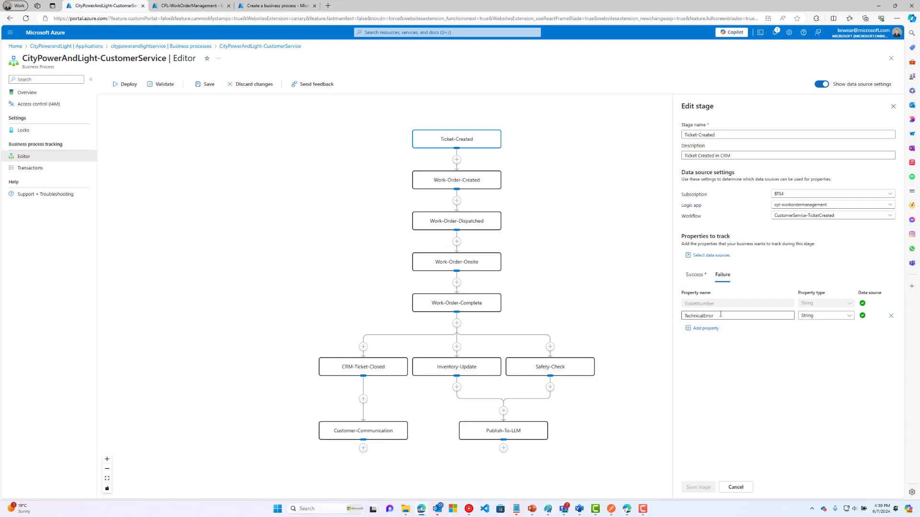
click(700, 276)
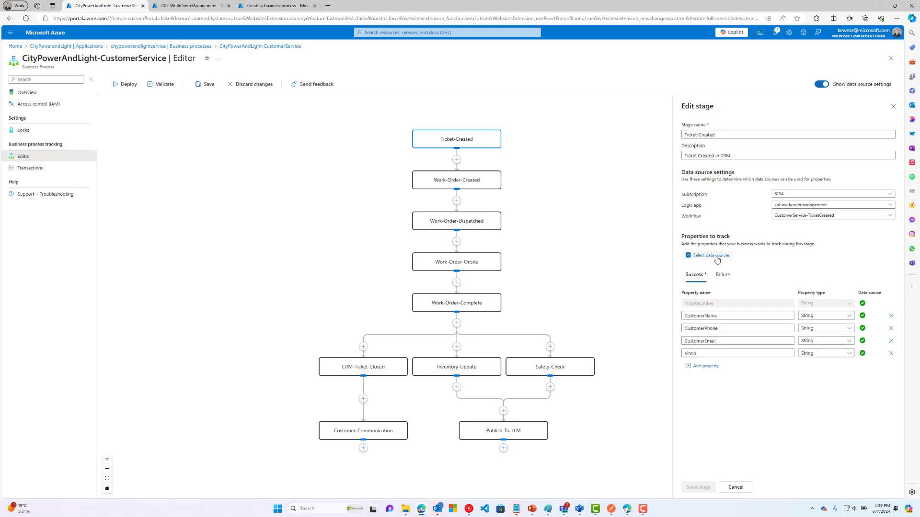
click(703, 259)
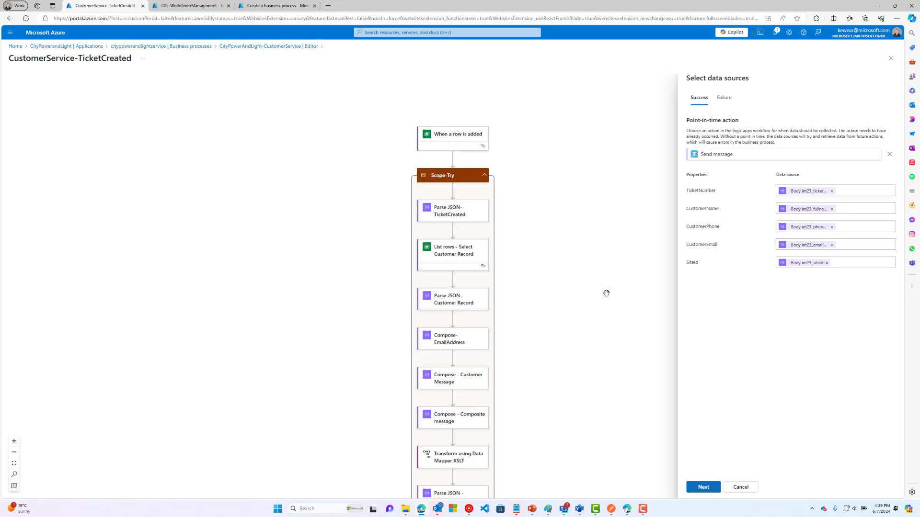
- Scroll through the CustomerService-TicketCreated workflow actions and switch to the Failure data source mappings
scroll(585, 312, down, 2)
scroll(583, 314, down, 2)
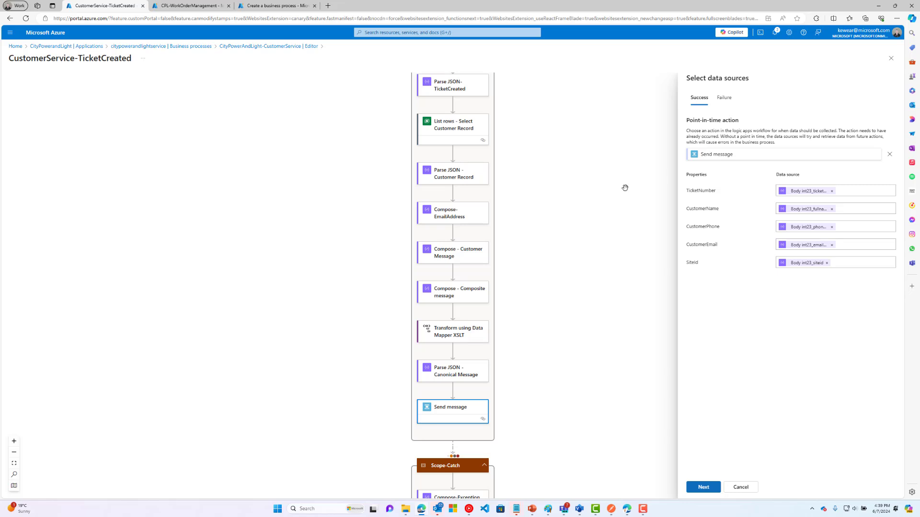
scroll(498, 183, up, 2)
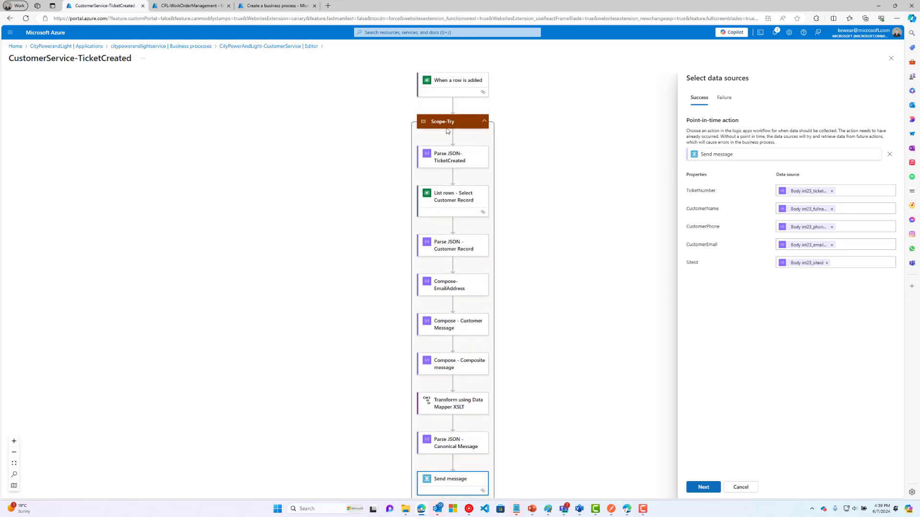
scroll(451, 287, down, 2)
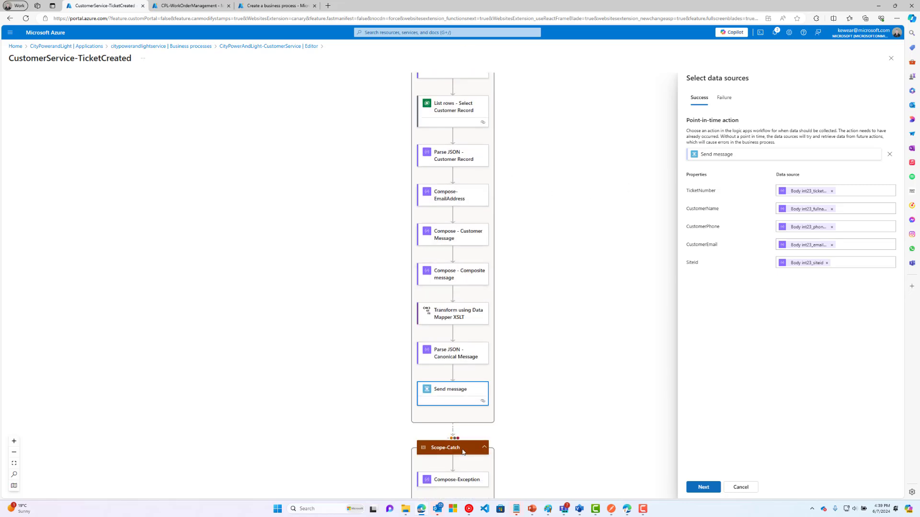
scroll(461, 445, down, 2)
scroll(457, 424, up, 1)
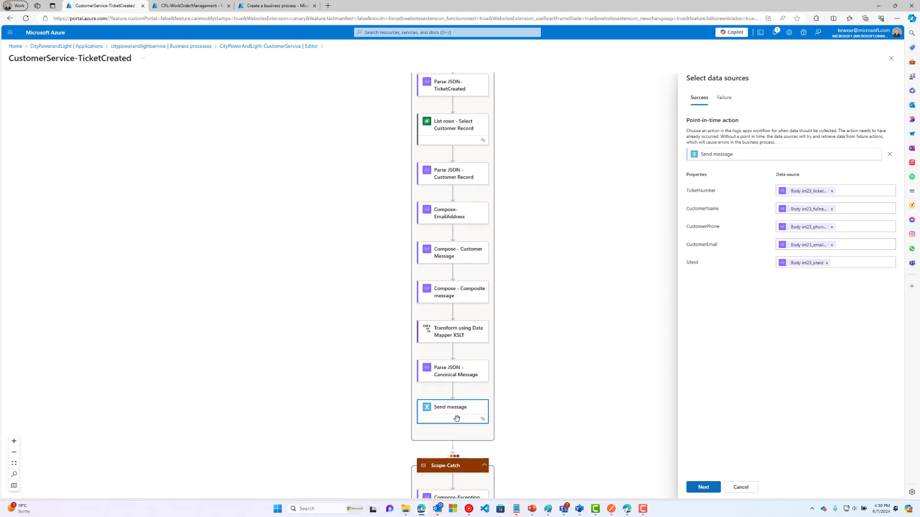
scroll(456, 419, down, 1)
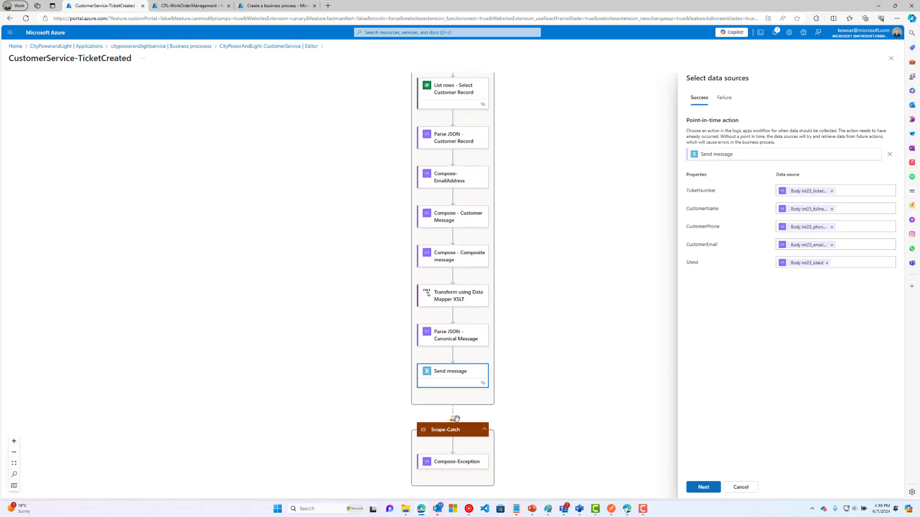
scroll(457, 419, up, 2)
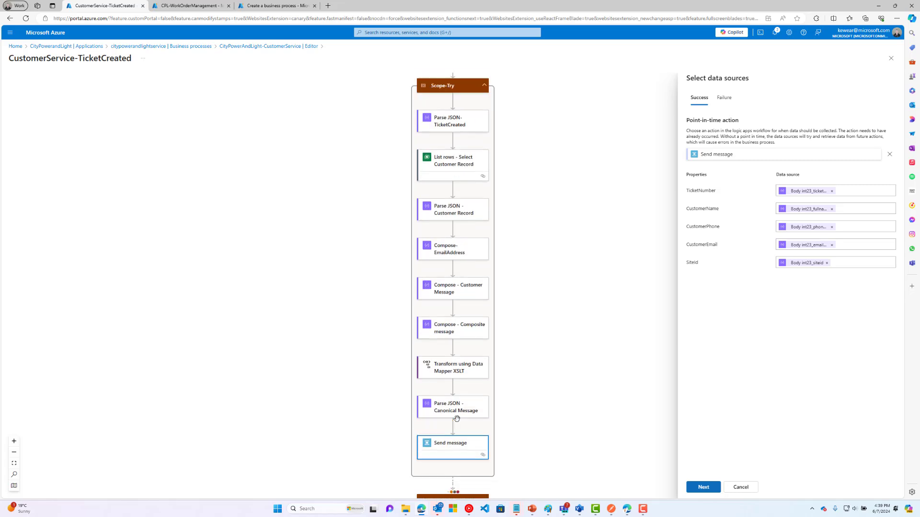
scroll(450, 420, down, 1)
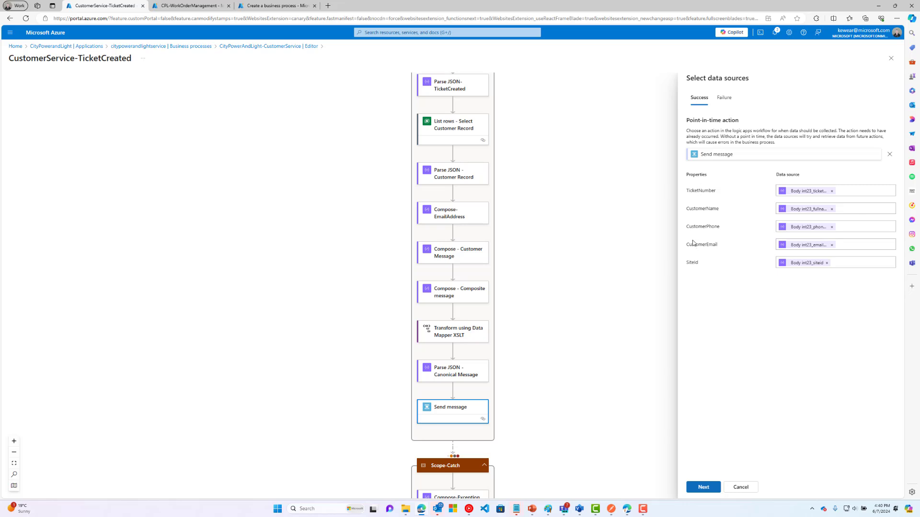
click(721, 98)
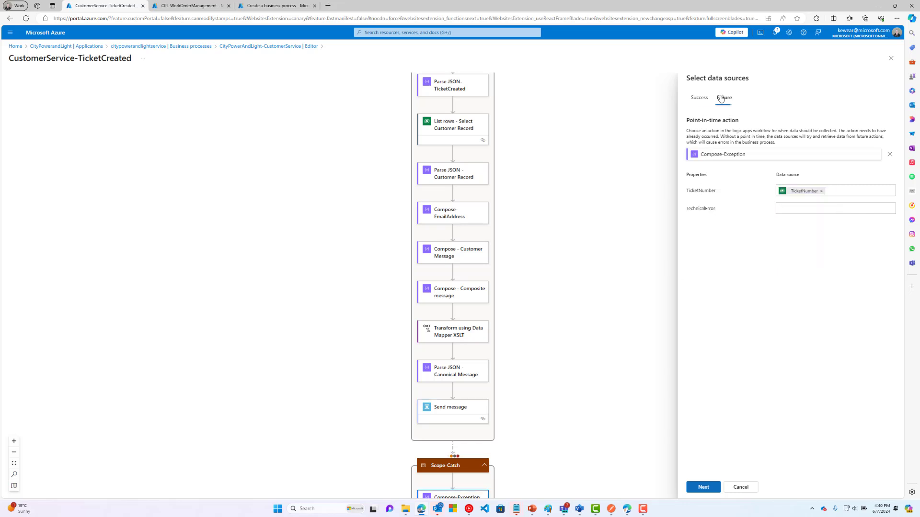
scroll(527, 335, down, 2)
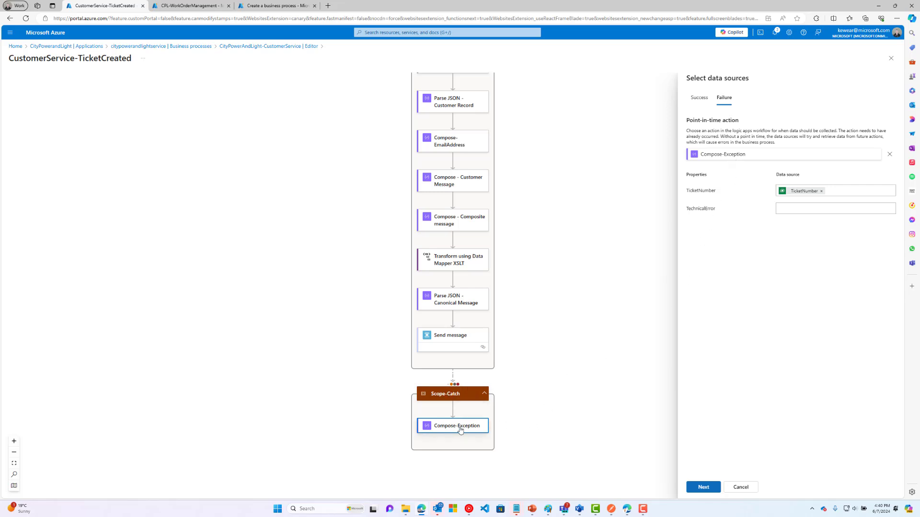
- Set TechnicalError's data source to the expression result('Scope-Try') and finish data source selection
click(779, 208)
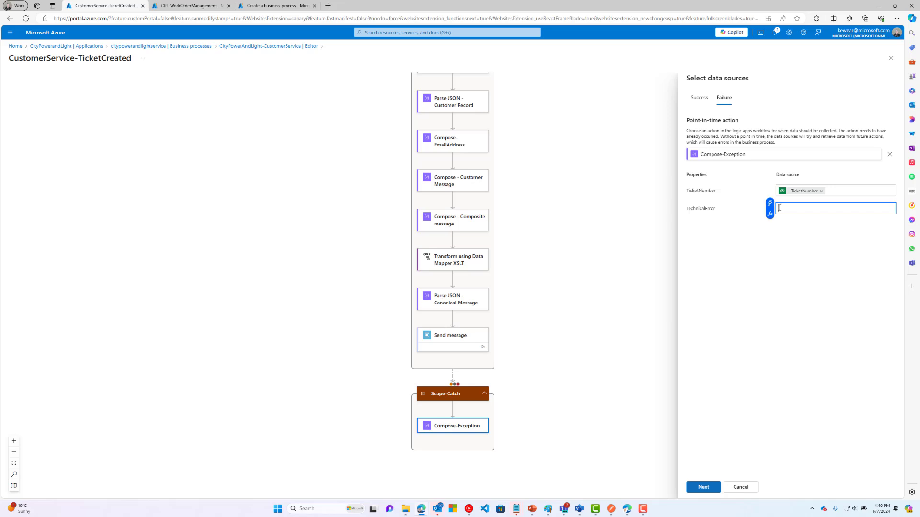
click(770, 213)
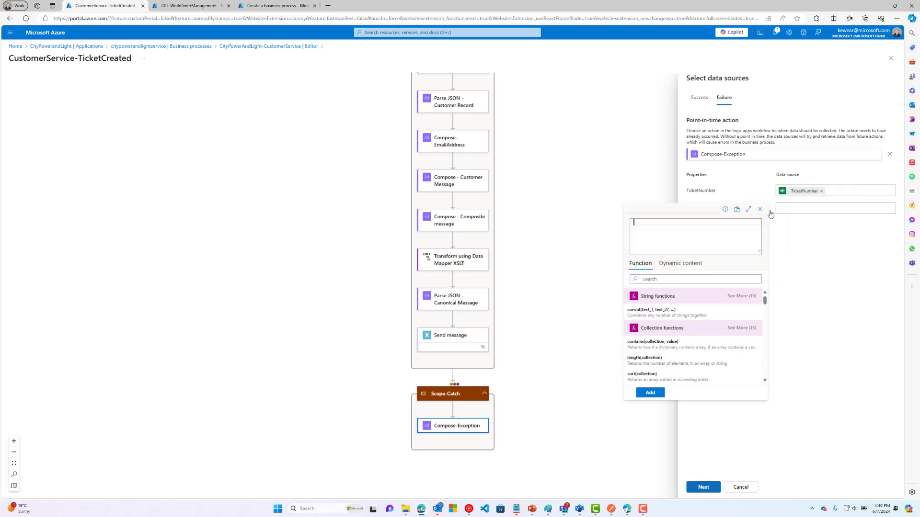
text(res)
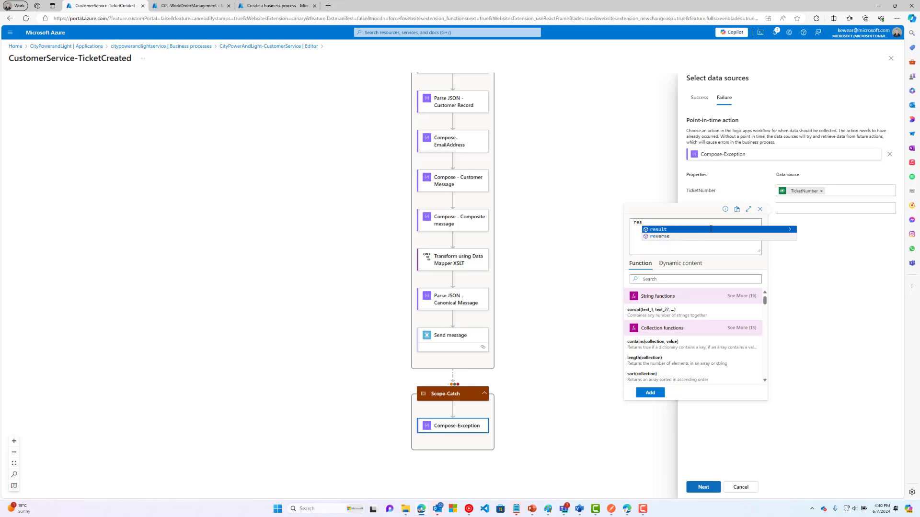
click(710, 229)
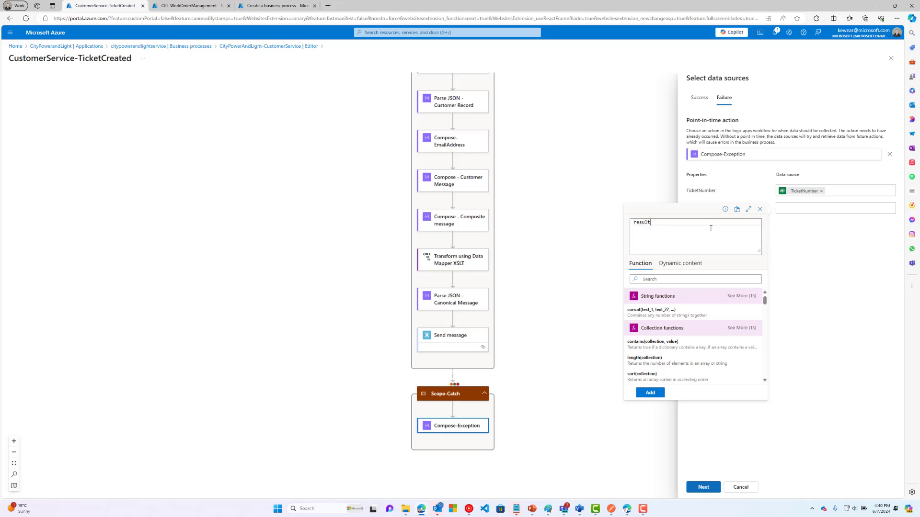
text(())
key(Left)
text('Try-Sc)
key(BackSpace)
key(BackSpace)
key(BackSpace)
key(BackSpace)
key(BackSpace)
text(Scope-Try)
scroll(467, 215, up, 2)
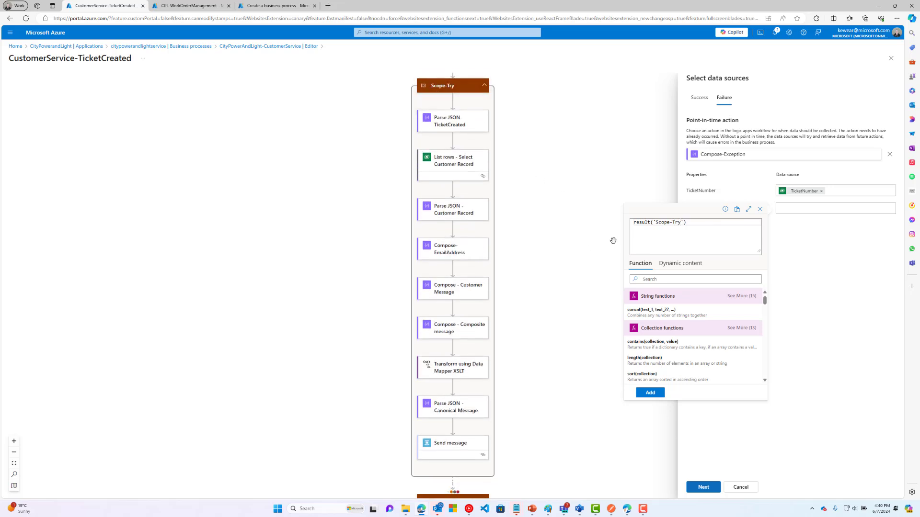
click(649, 393)
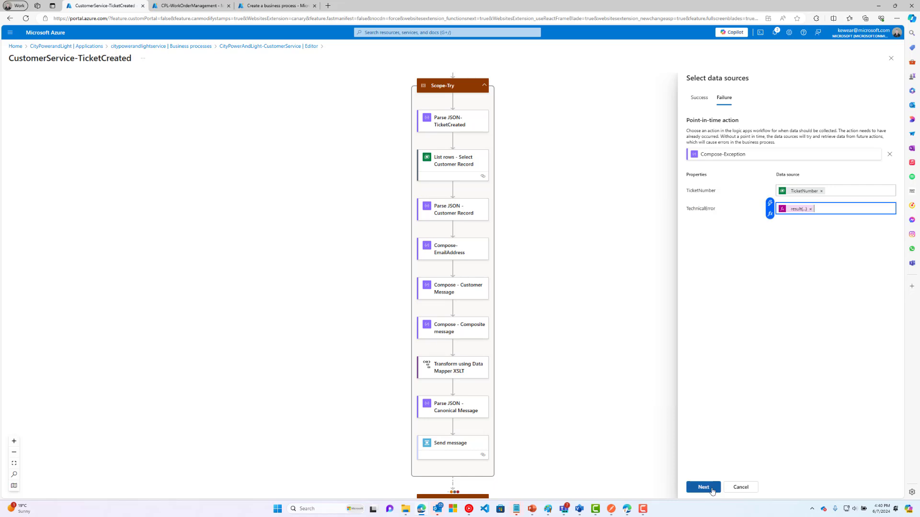
click(711, 491)
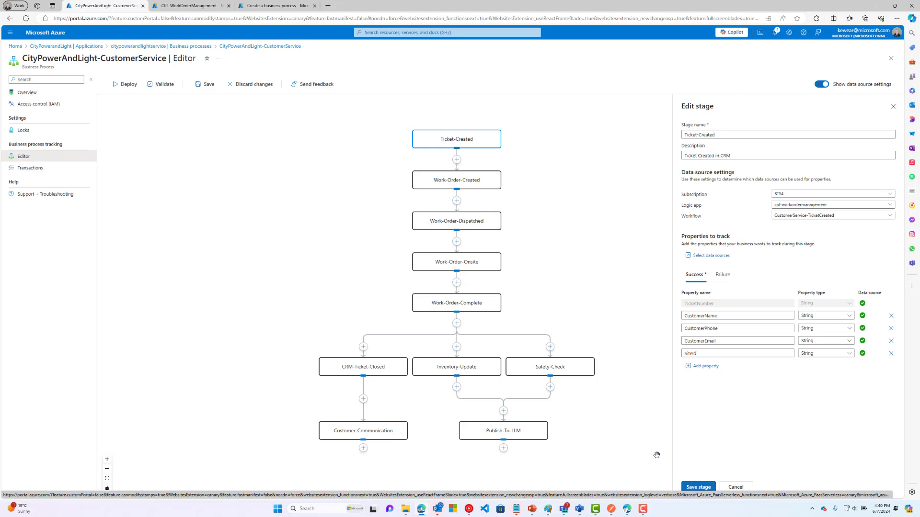
- Save the business process and bring up the Safety-Check stage's Edit stage panel
click(210, 85)
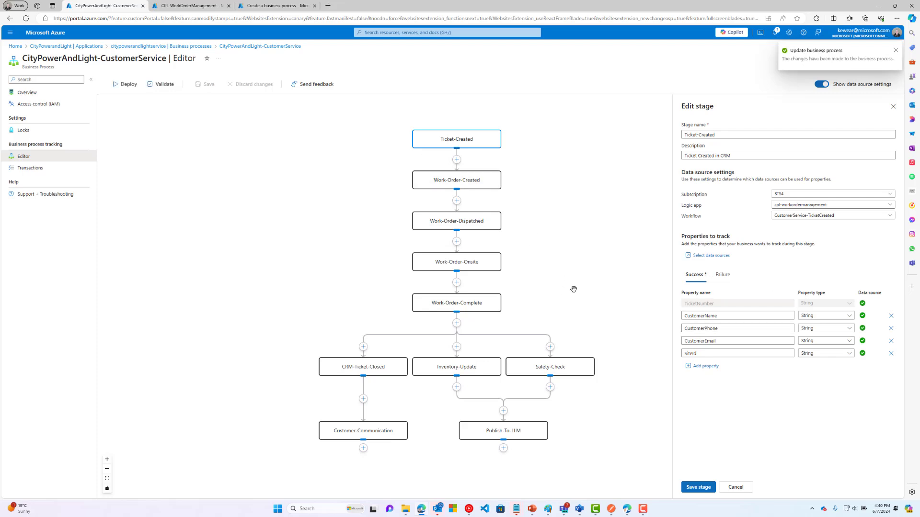
drag(577, 283, 547, 243)
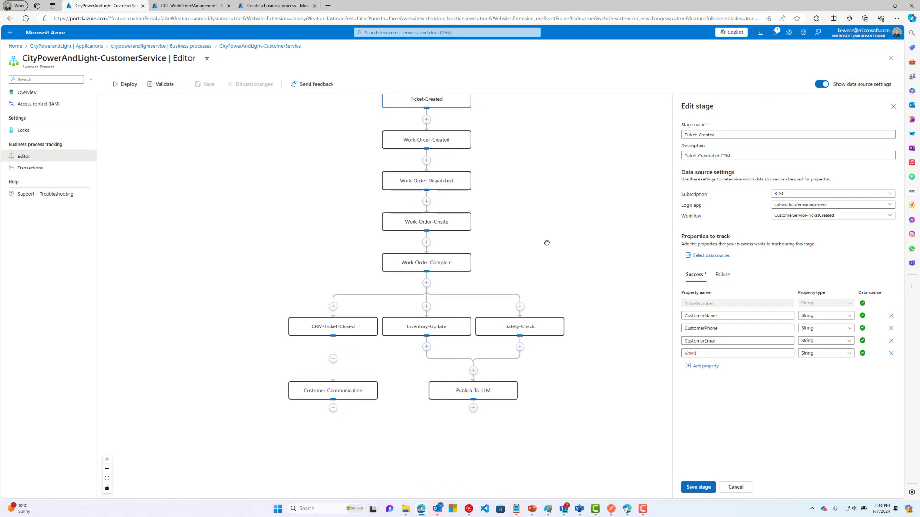
click(513, 327)
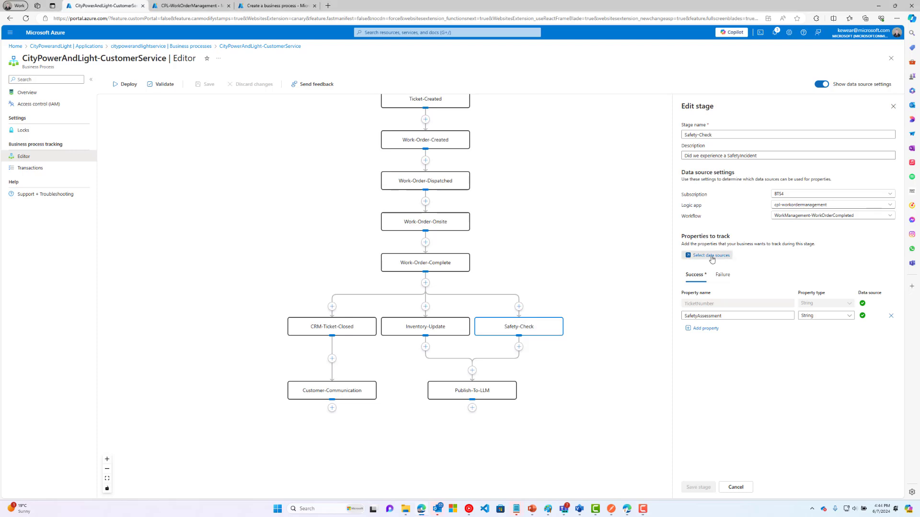
click(711, 256)
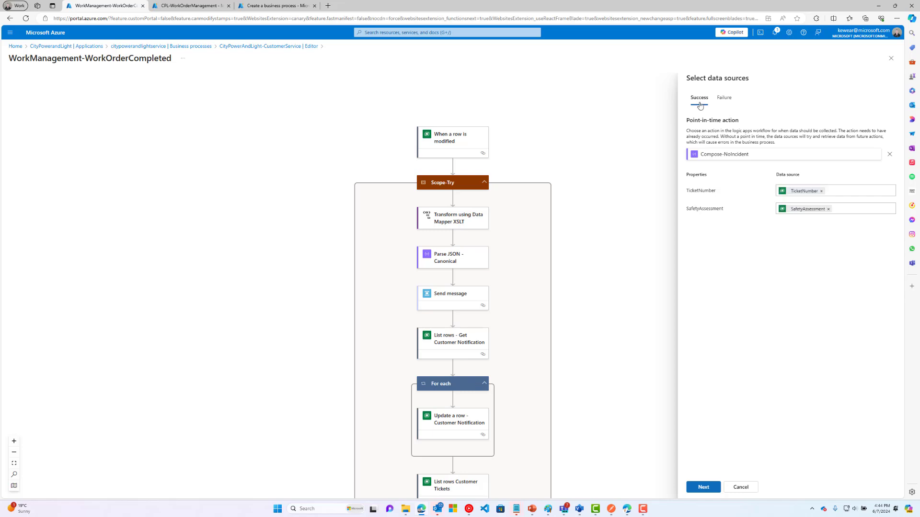
scroll(577, 365, down, 8)
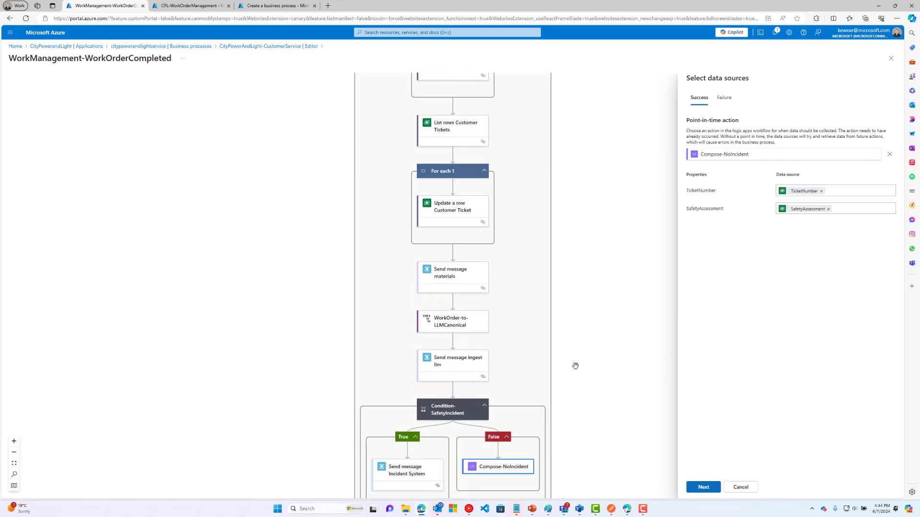
scroll(576, 366, down, 4)
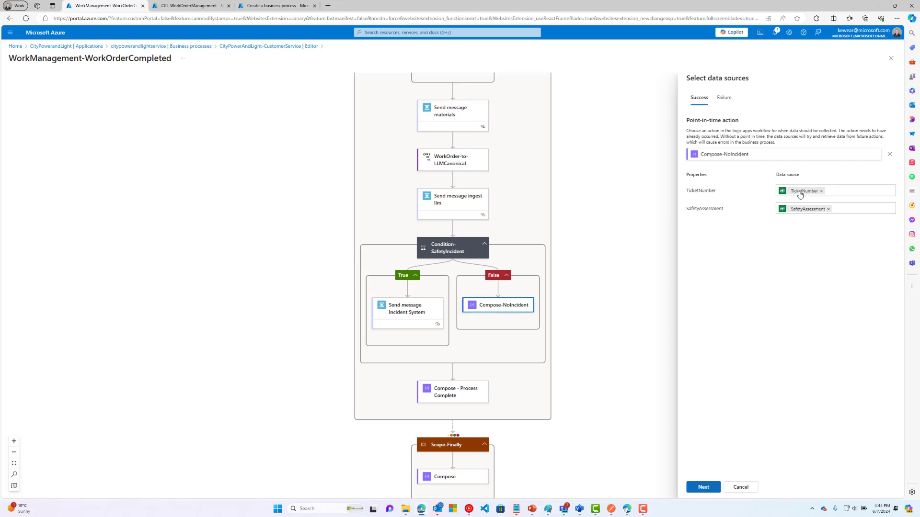
mouse_move(801, 211)
click(724, 100)
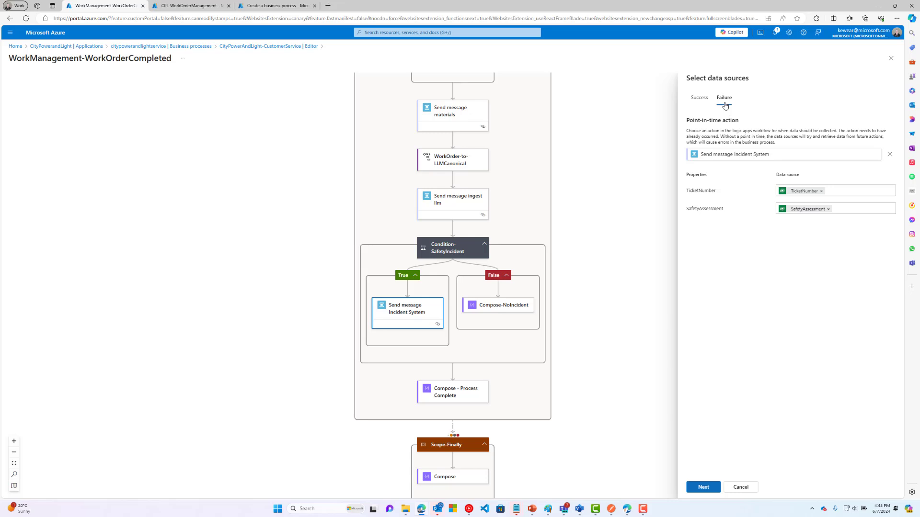
click(743, 487)
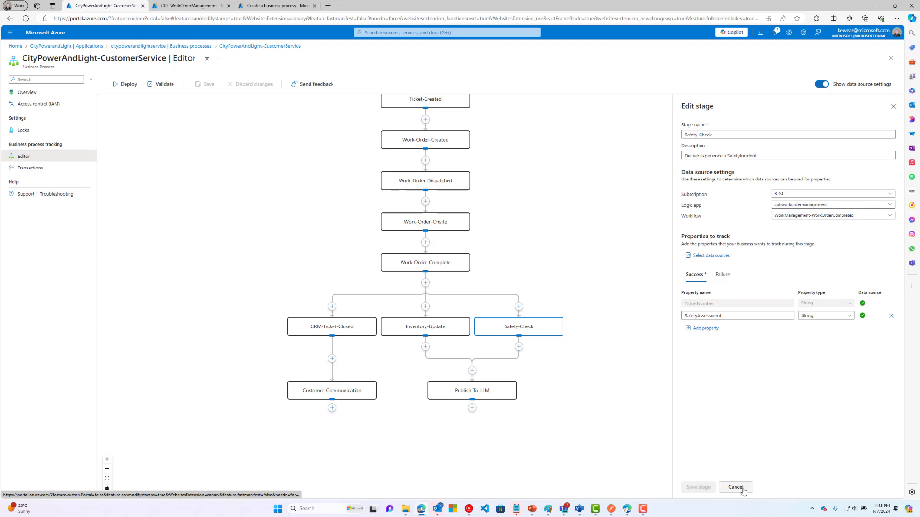
- Cancel the Safety-Check stage edit and go to the process's Transactions page
click(741, 488)
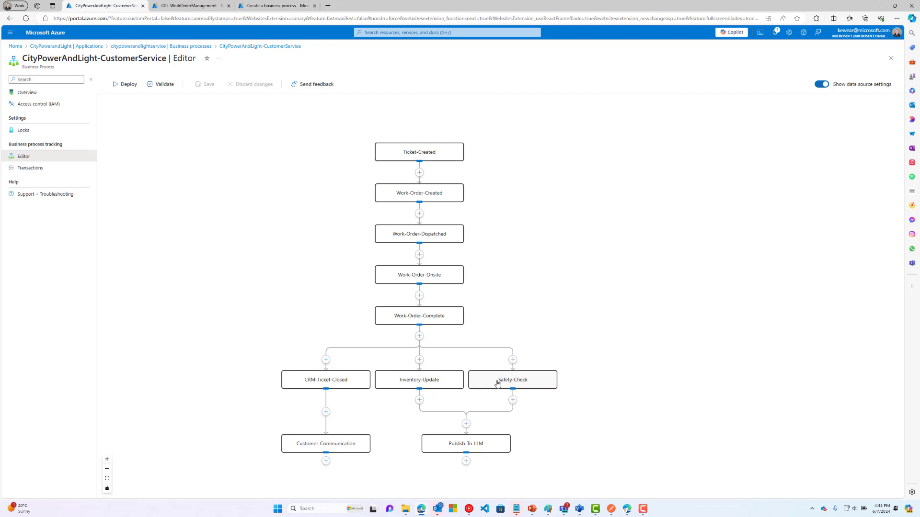
click(31, 168)
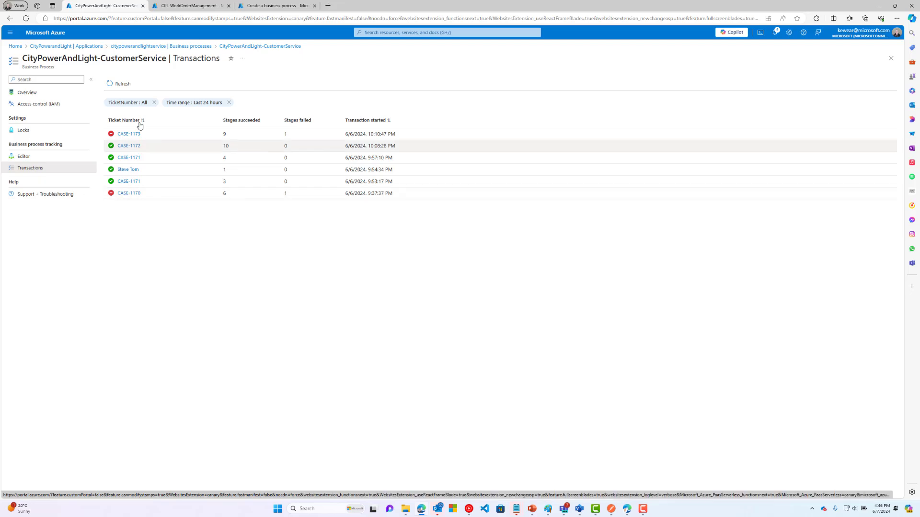
- Apply a Last 30 minutes time range filter to the transactions list
click(138, 104)
click(138, 103)
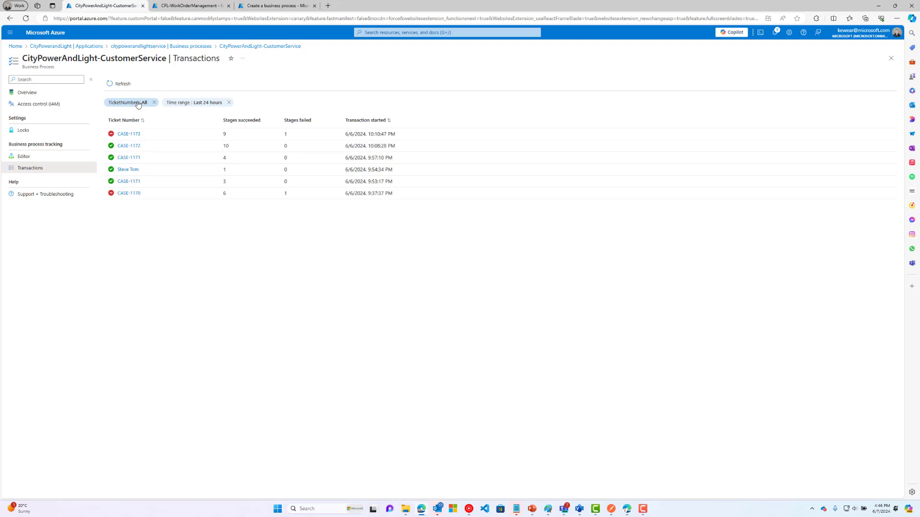
click(138, 104)
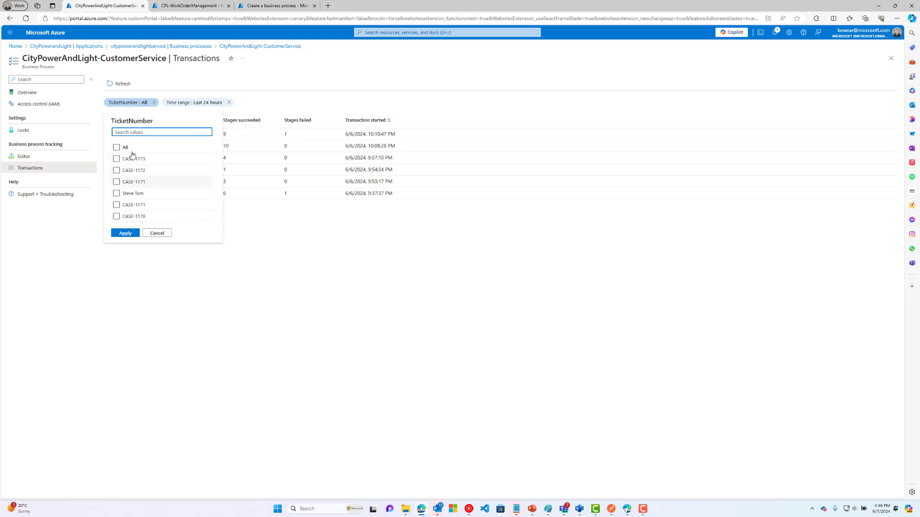
click(256, 230)
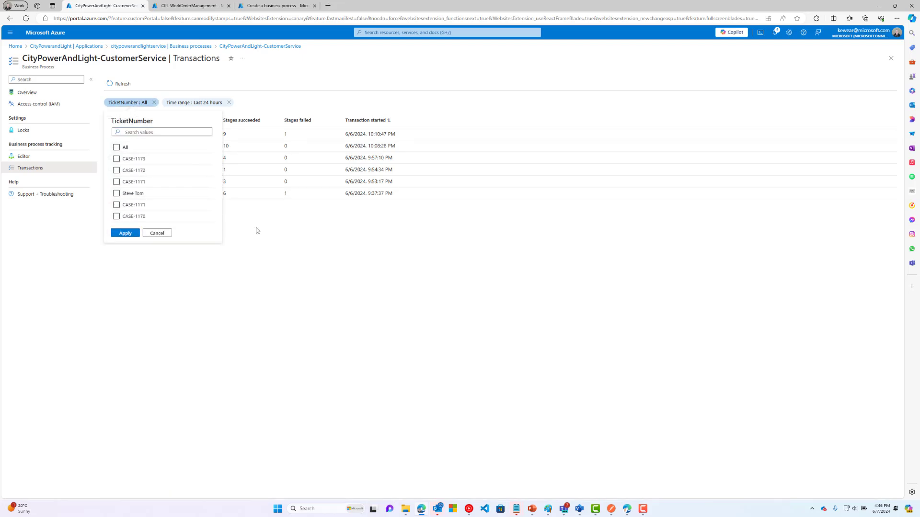
click(211, 104)
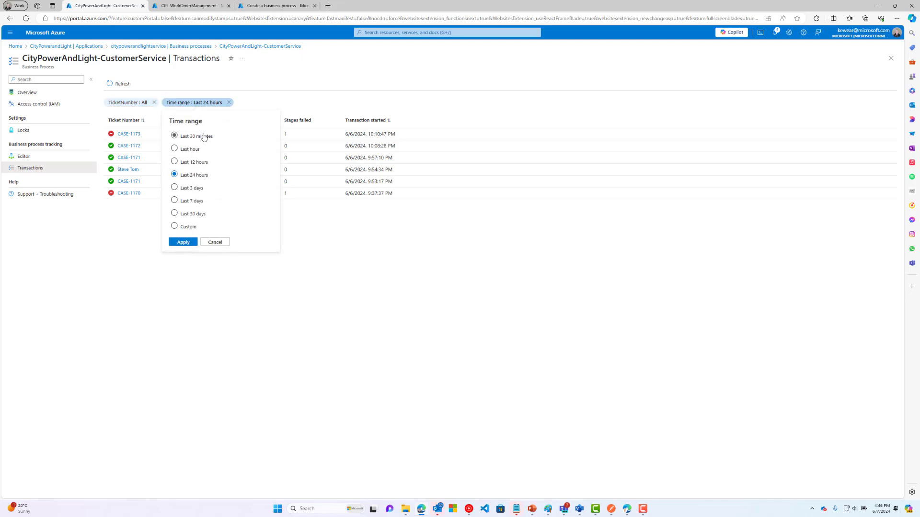
click(204, 137)
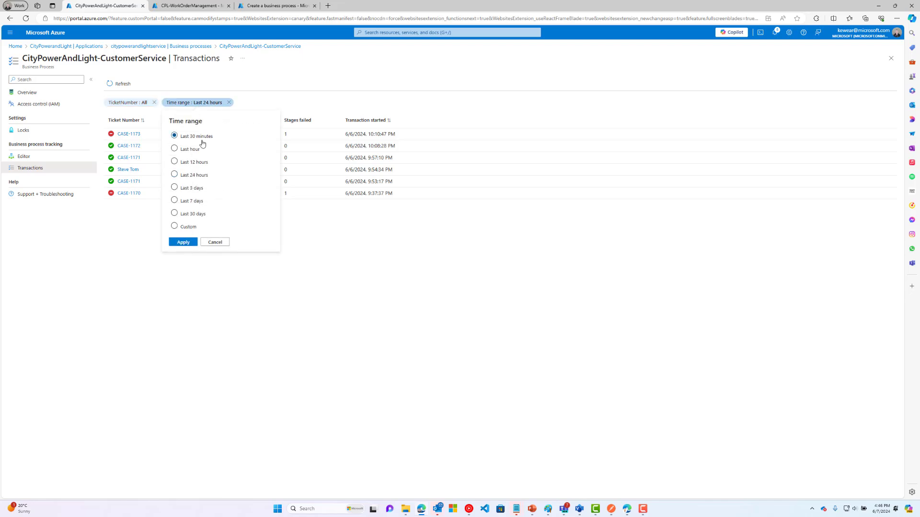
click(184, 245)
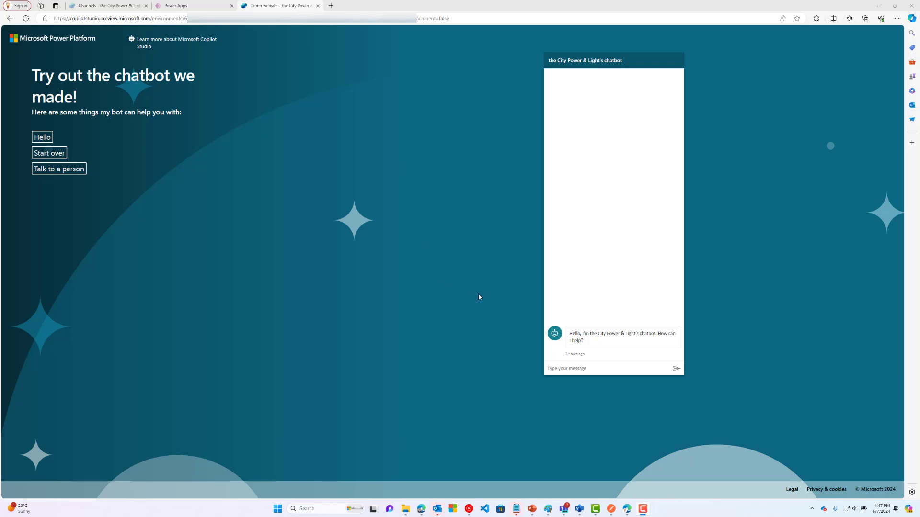
- Greet the chatbot with 'hi' and report having a power outage
click(578, 369)
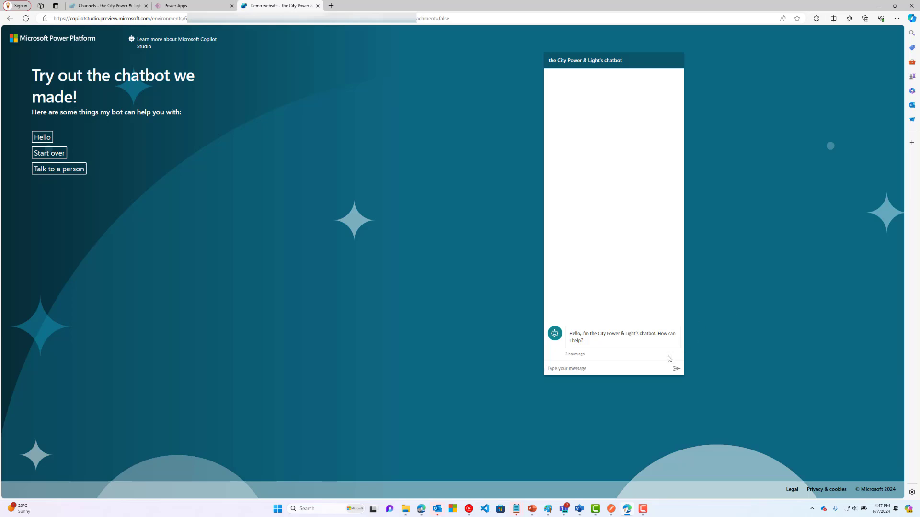
text(hi)
click(676, 368)
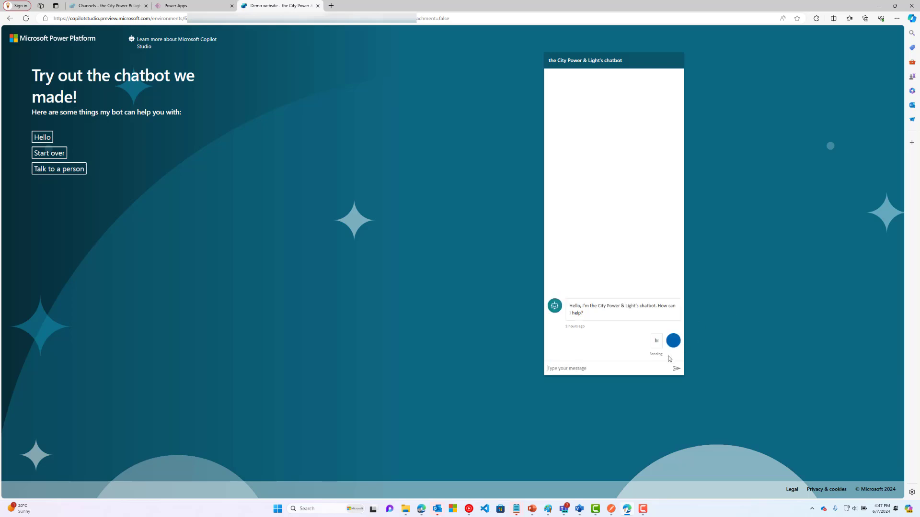
key(ctrl+plus)
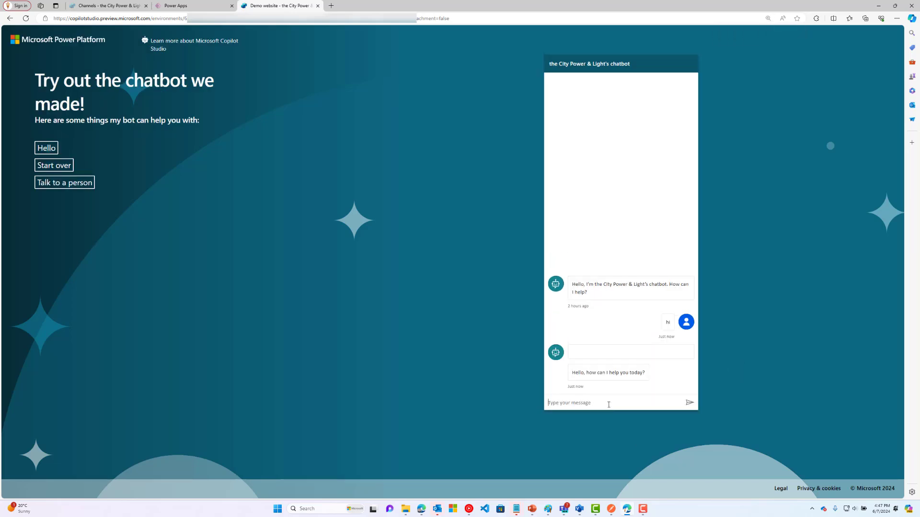
text(t)
text( have a po)
text(wer outage)
key(Return)
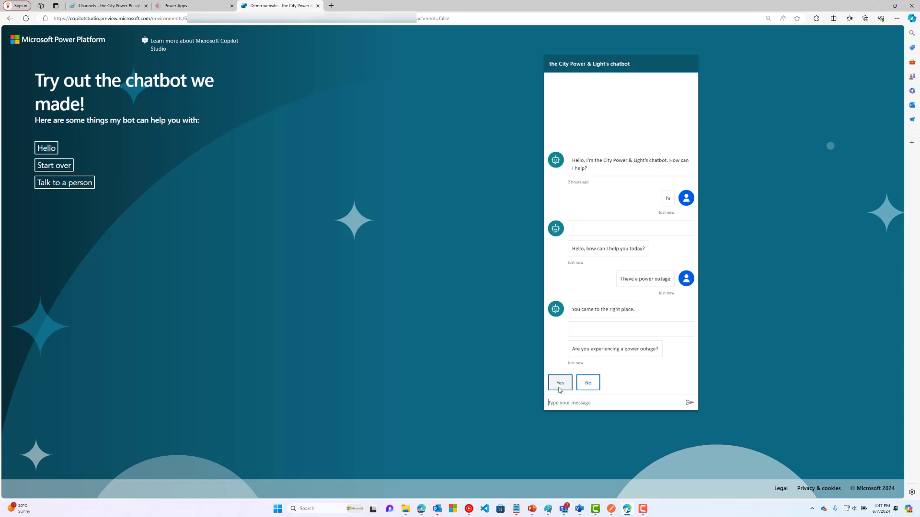
- Confirm the outage and send the chatbot's suggested email address
click(560, 388)
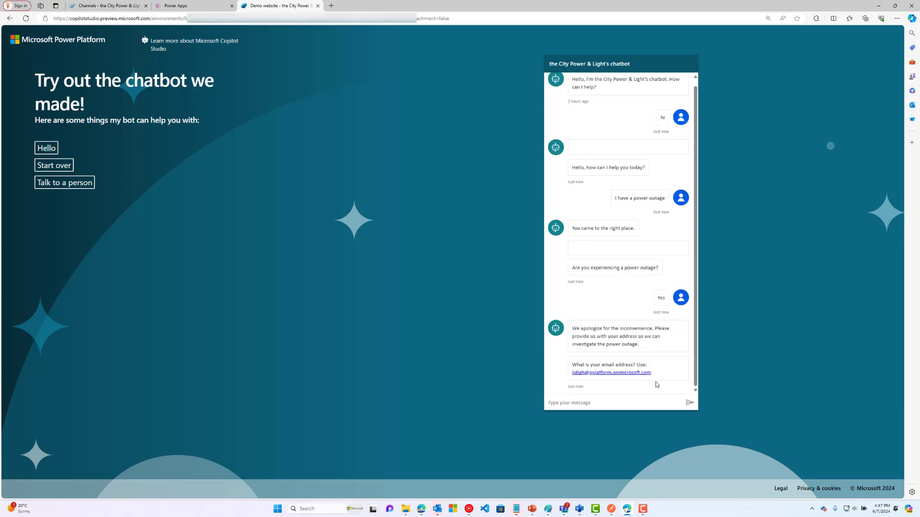
click(662, 376)
drag(662, 374, 569, 408)
key(ctrl+c)
click(578, 403)
key(ctrl+v)
key(Return)
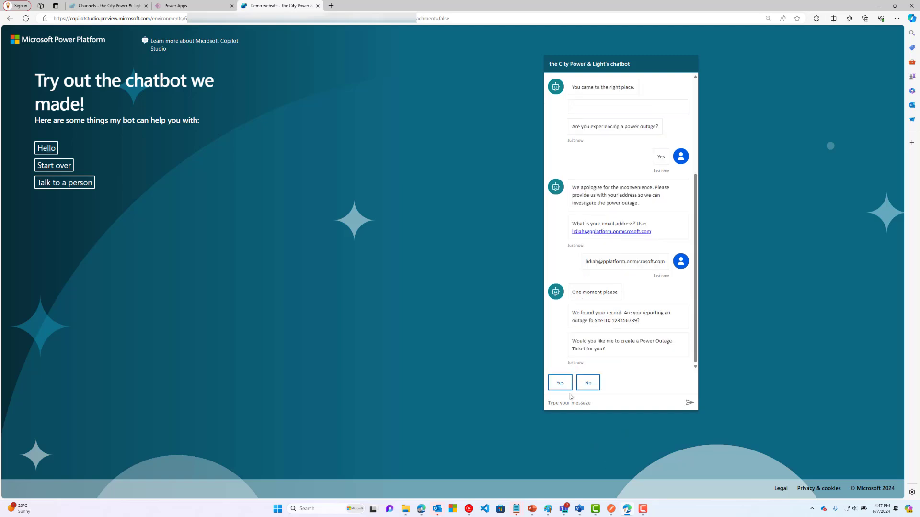
- Agree to a ticket and send 'there has been a big rain storm and pwower poles are down'
click(562, 384)
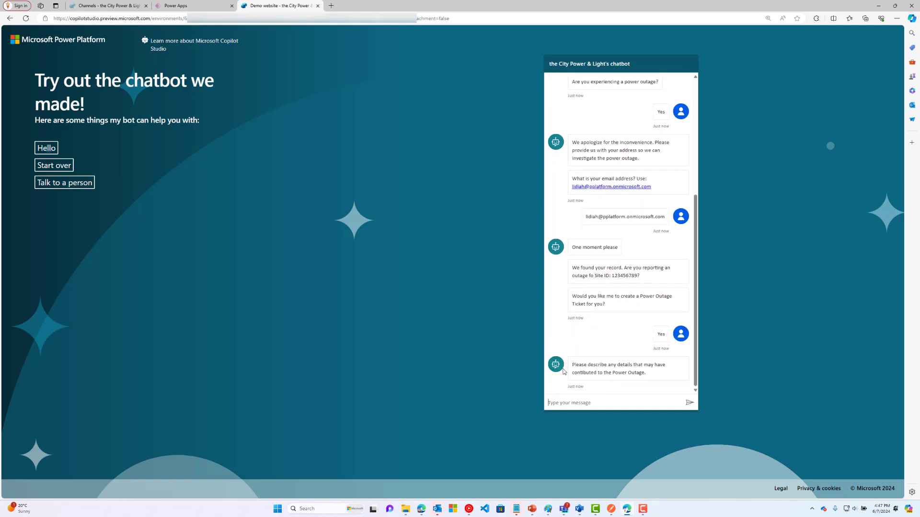
click(567, 405)
text(there )
text(has been a big ra)
text(in storm and )
text(pwo)
text(wer poles ar)
text(e down)
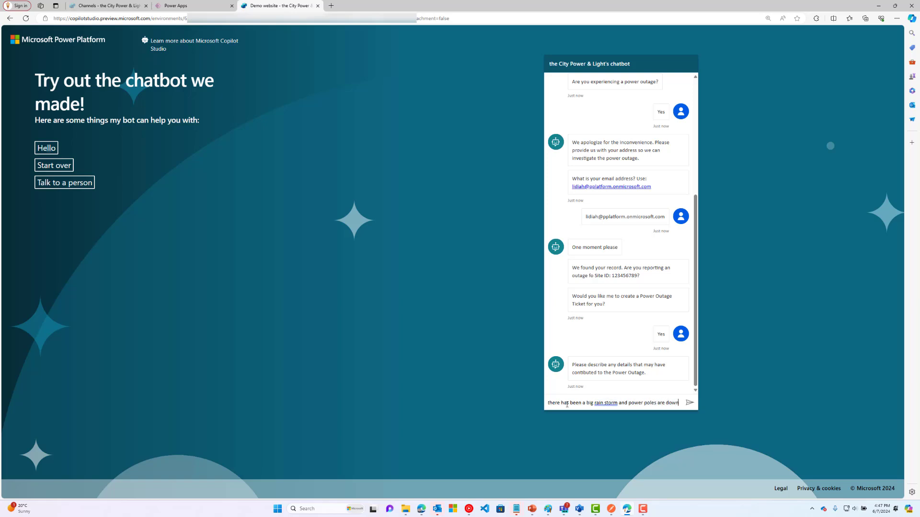
key(Return)
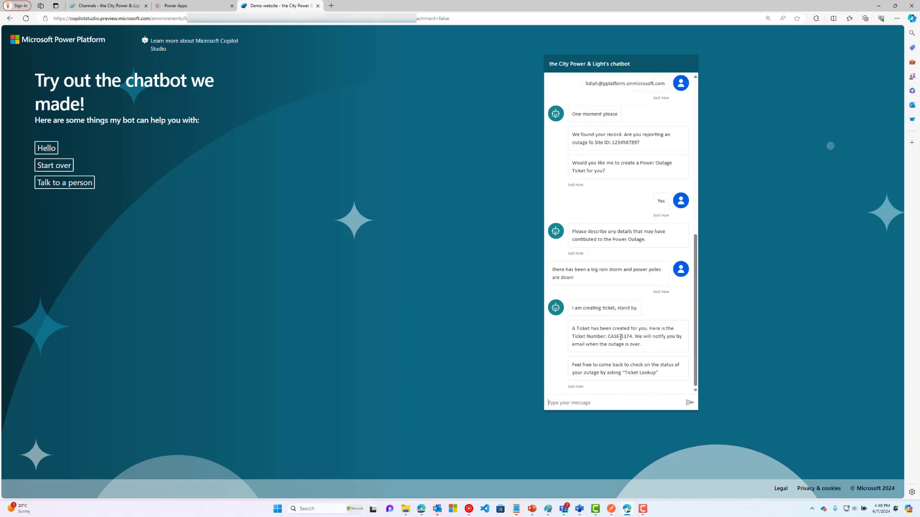
drag(607, 338, 632, 338)
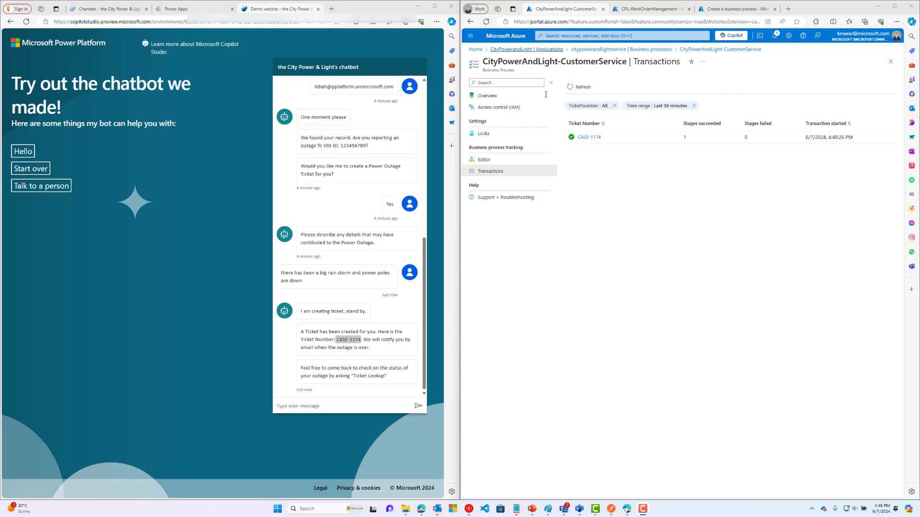
- Reload transactions filtered to the last 30 minutes and open CASE-1174's transaction details
click(487, 21)
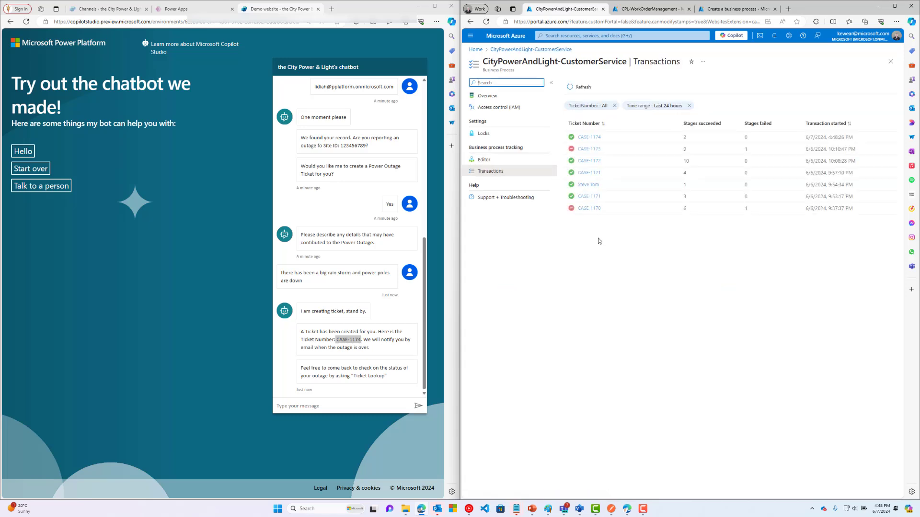
click(645, 107)
click(643, 245)
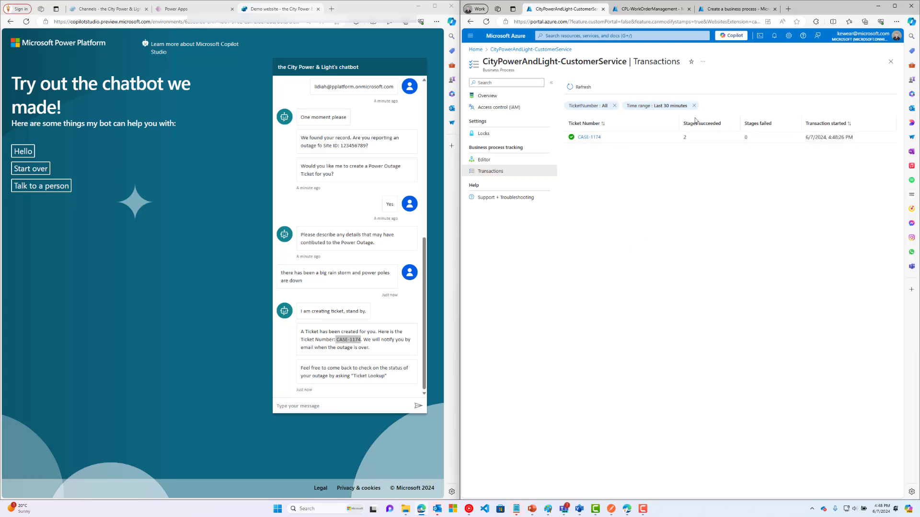
click(590, 138)
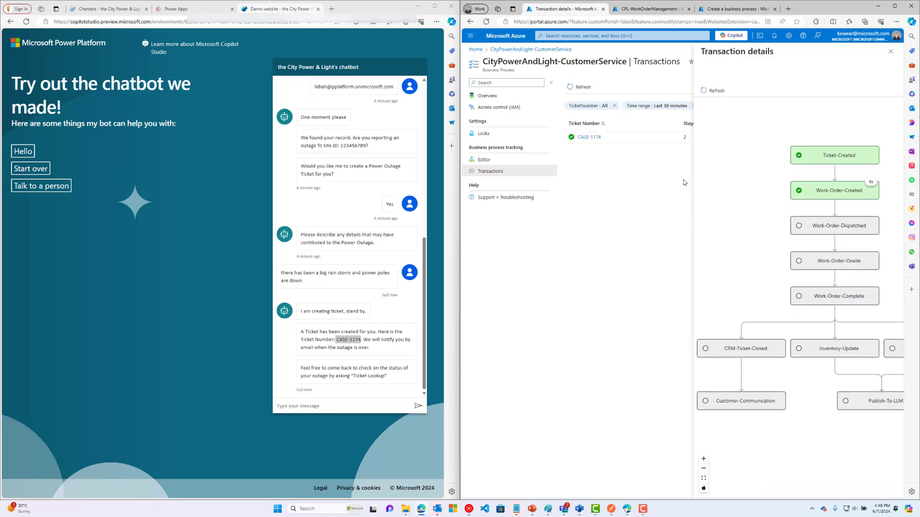
- Inspect the Ticket-Created and Work-Order-Created stage details, returning to the flow diagram each time
click(799, 164)
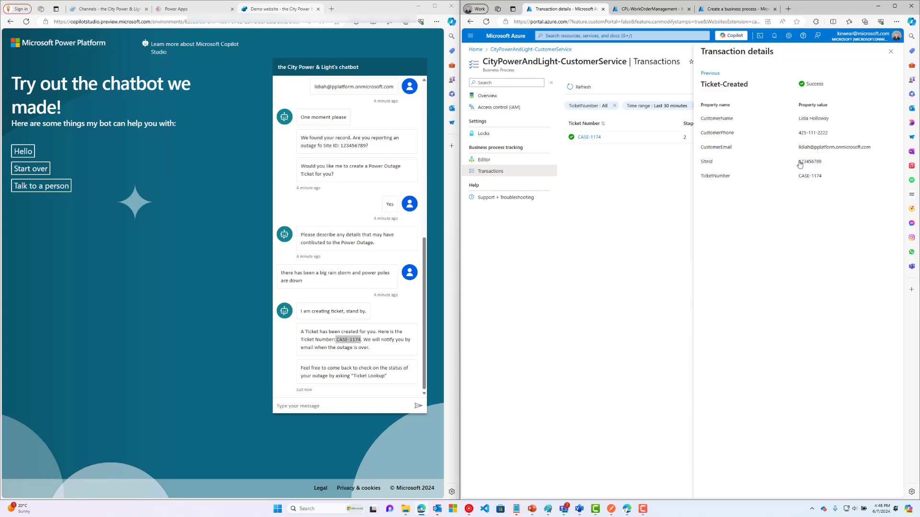
click(710, 73)
click(803, 200)
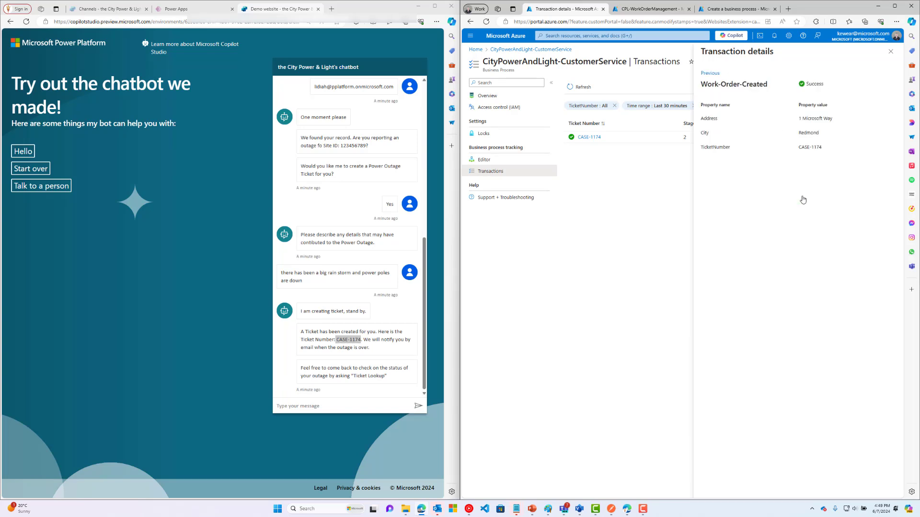
click(710, 73)
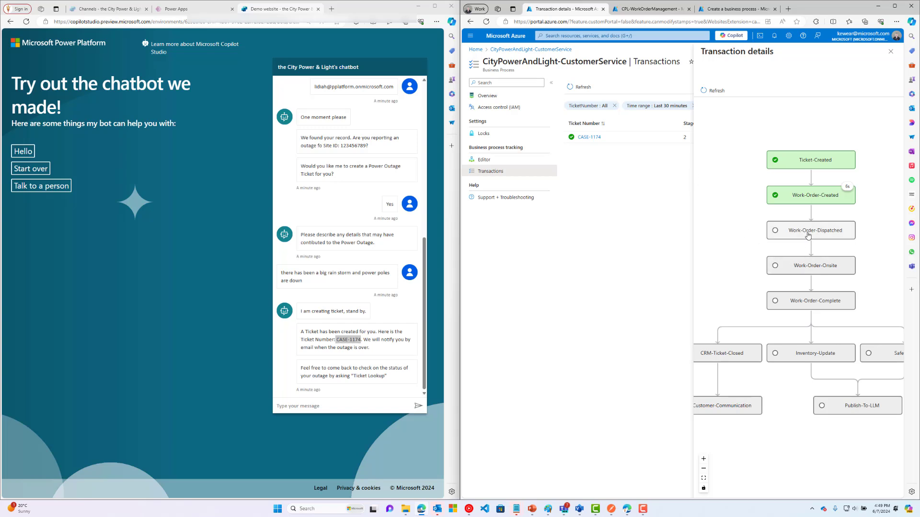
- Log in to the work order app and open work order CASE-1174
click(200, 9)
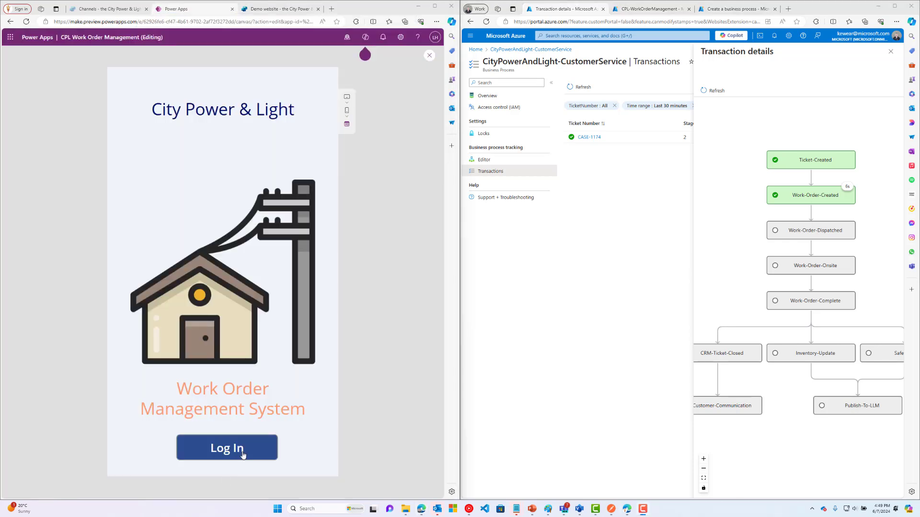
click(243, 454)
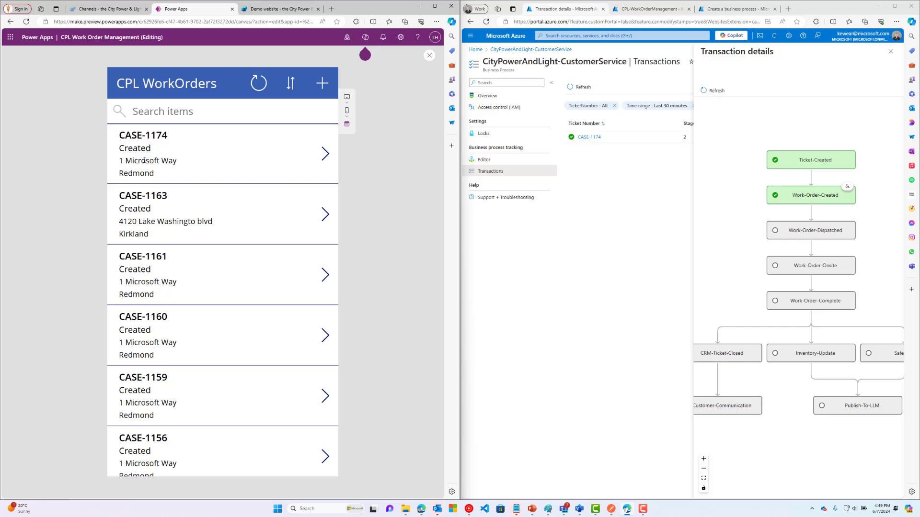
click(327, 158)
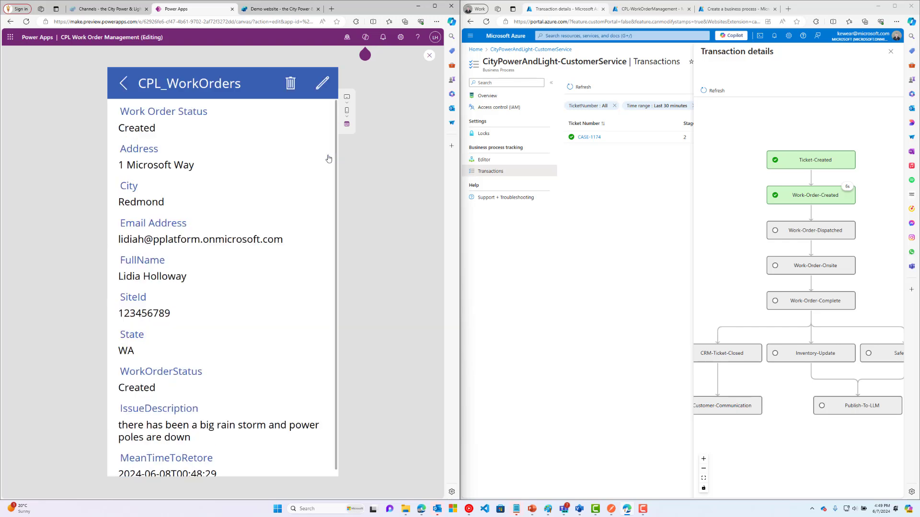
- Save CASE-1174 with status Dispatched and a technician name entered
click(322, 83)
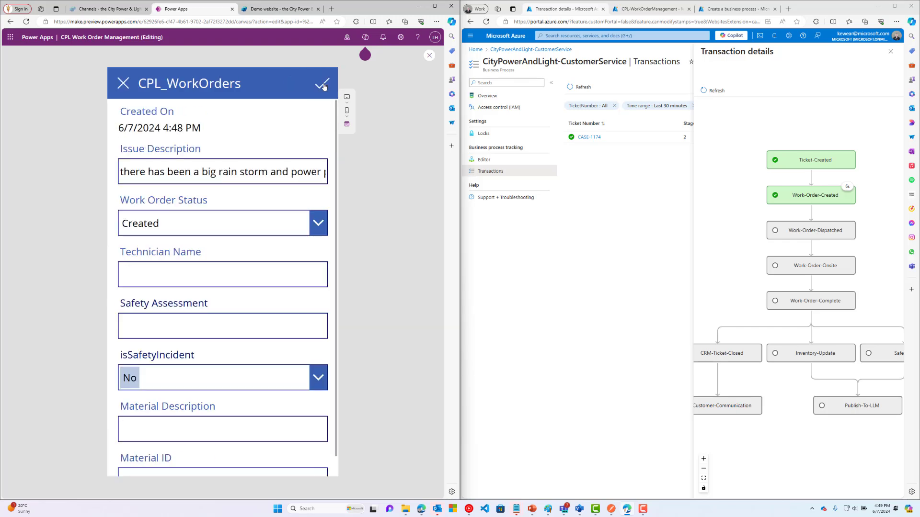
click(169, 226)
click(153, 267)
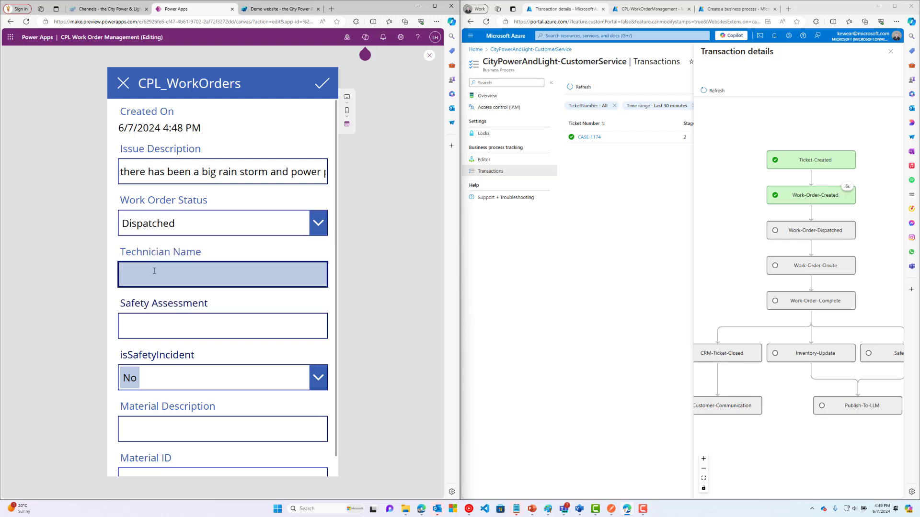
click(321, 84)
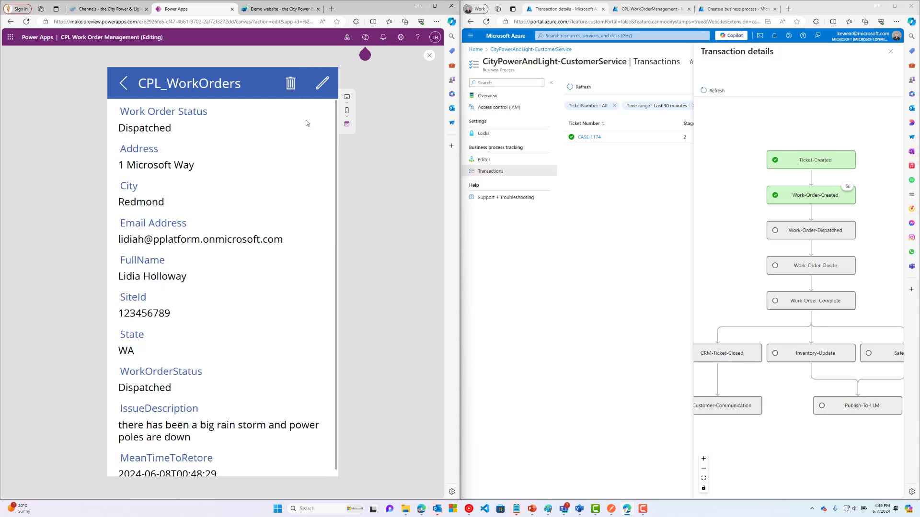
- Refresh CASE-1174's diagram and stage counts, then review the succeeded Work-Order-Dispatched stage
click(720, 94)
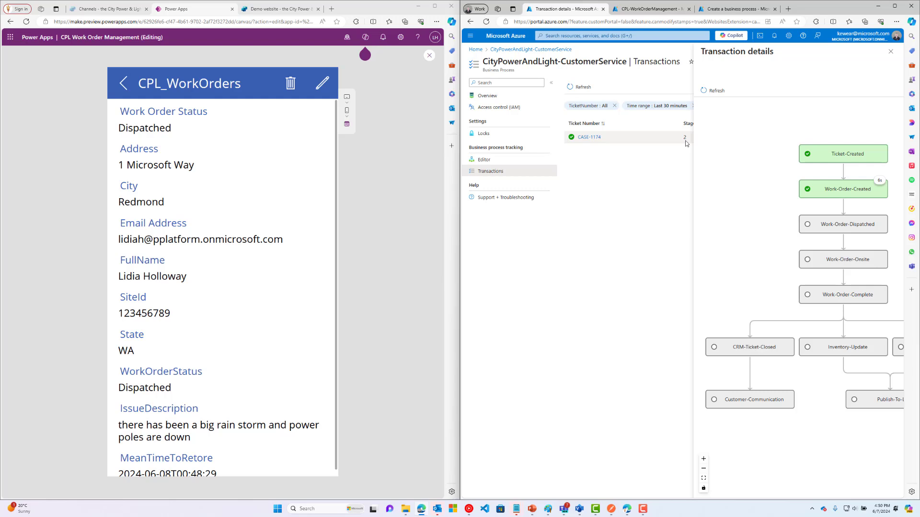
click(714, 91)
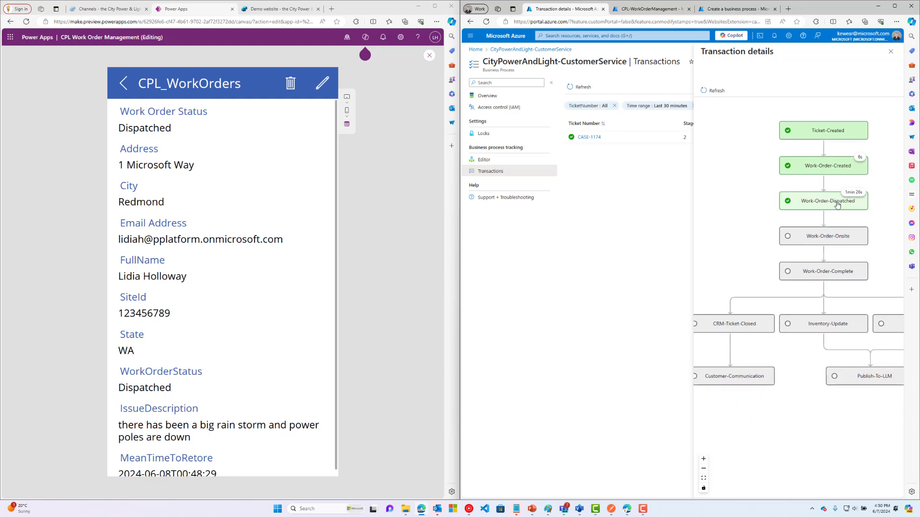
click(583, 88)
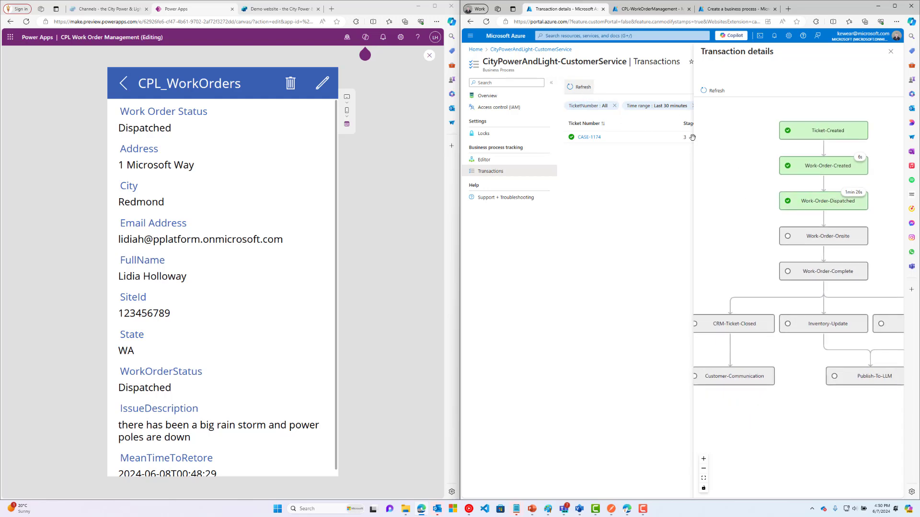
click(811, 205)
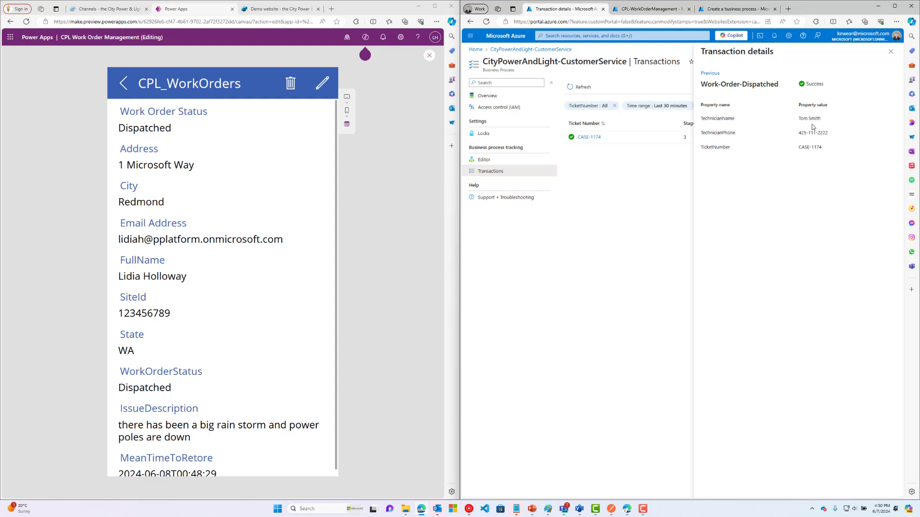
click(710, 73)
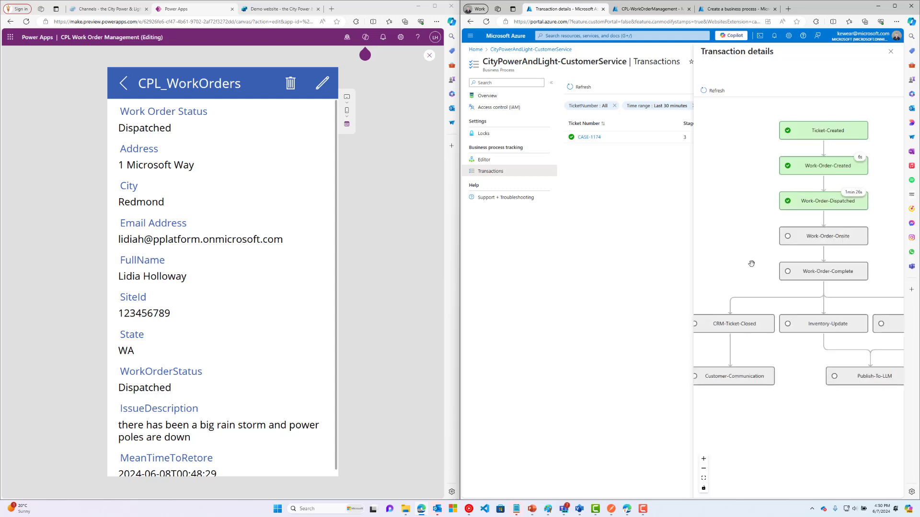
drag(752, 263, 735, 202)
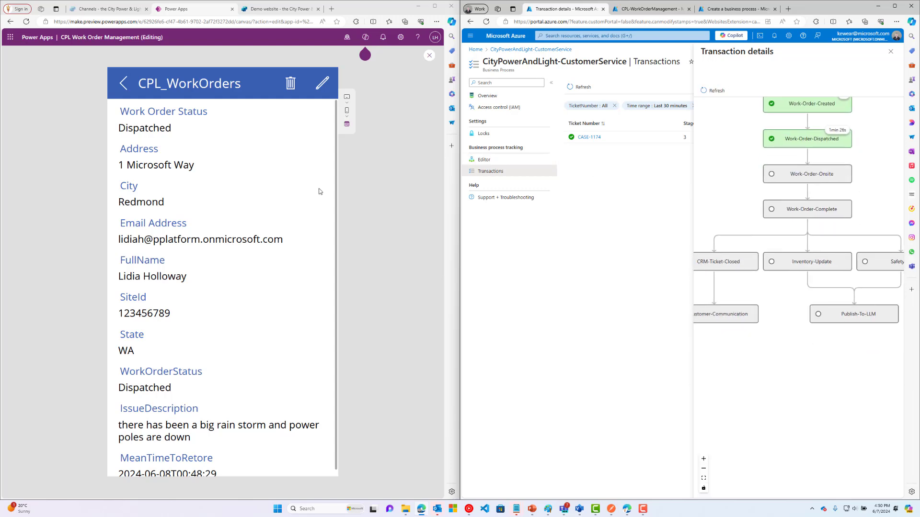
click(322, 83)
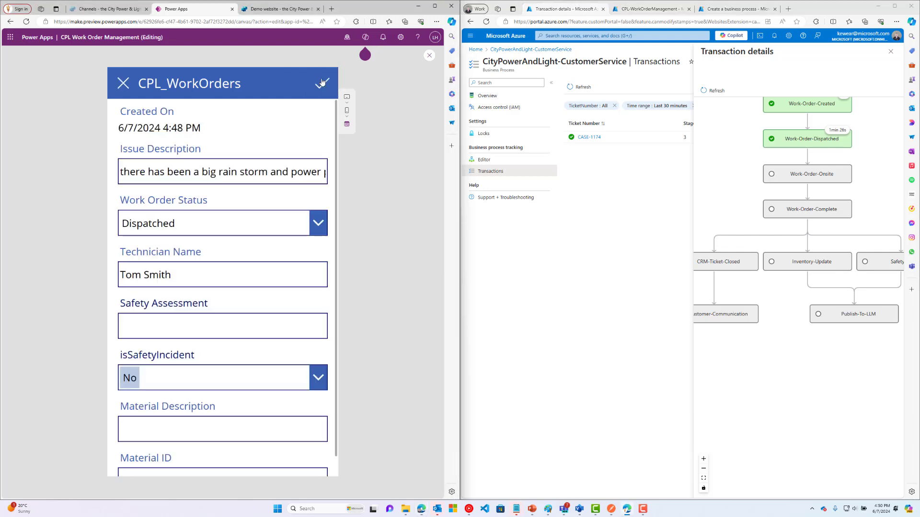
- Save CASE-1174 as Onsite, assessment 'Slipped due tho the water and hurt back', isSafetyIncident Yes
click(318, 222)
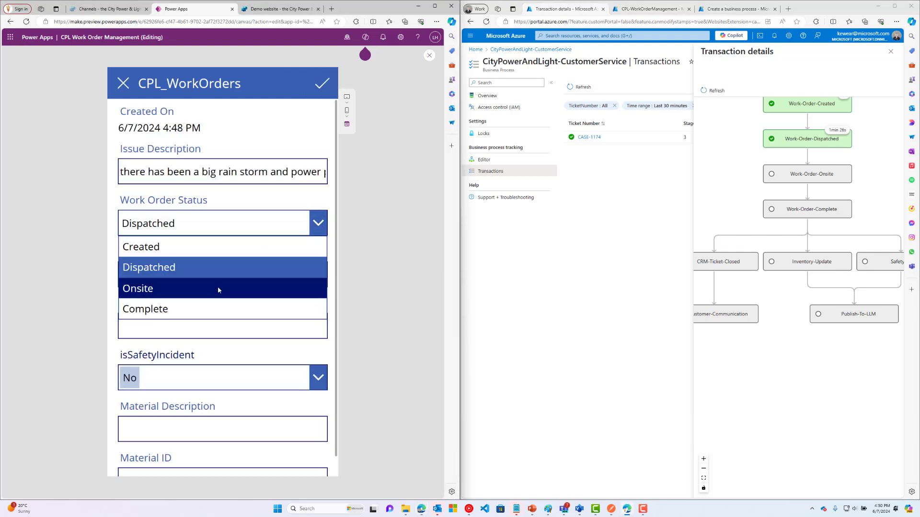
click(219, 287)
click(181, 322)
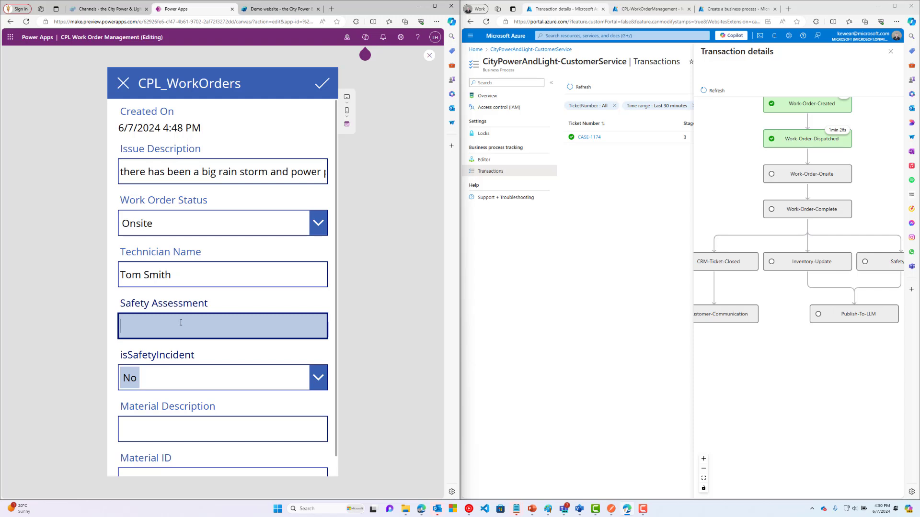
text(Slipped due tho the water and hurt )
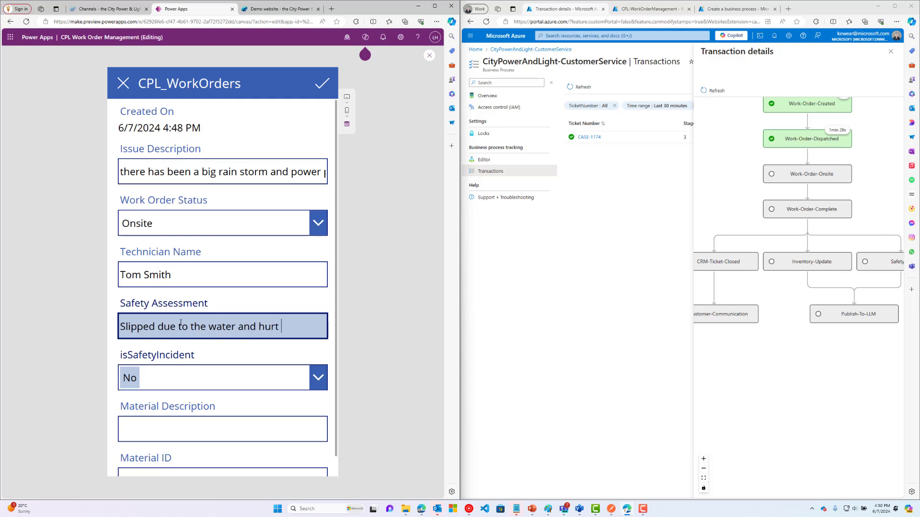
text(back)
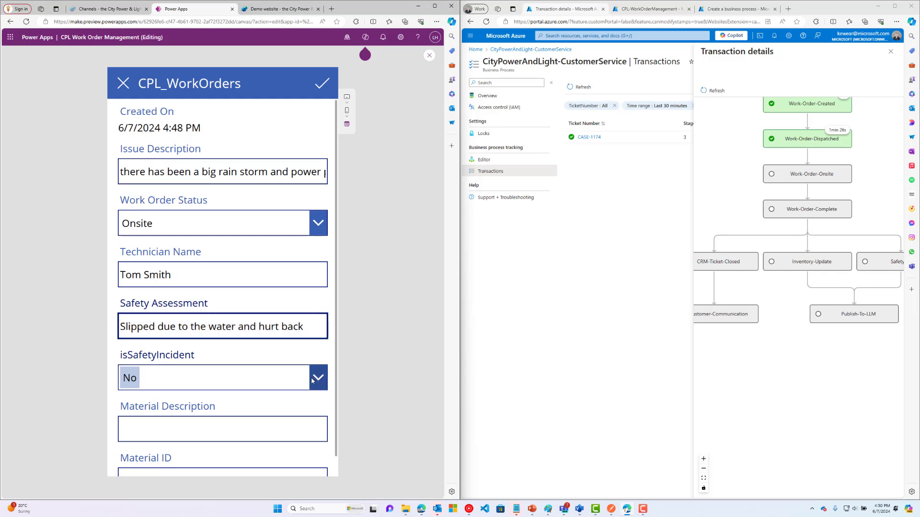
click(314, 381)
click(179, 401)
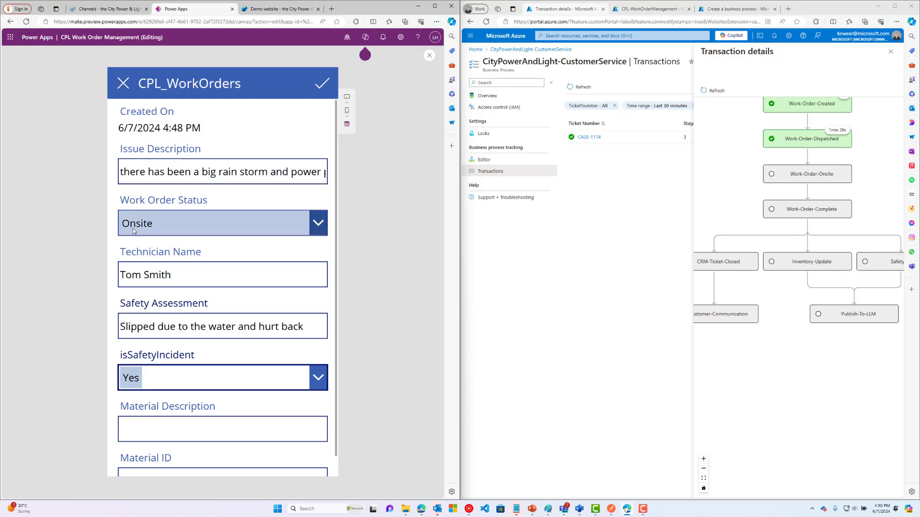
click(322, 84)
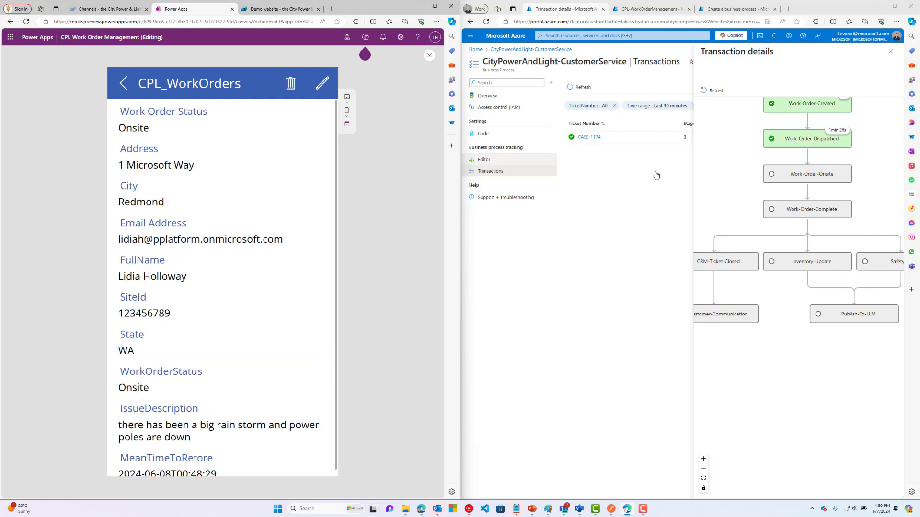
- Refresh CASE-1174's diagram and confirm Work-Order-Onsite succeeded with the back-injury safety assessment
click(714, 91)
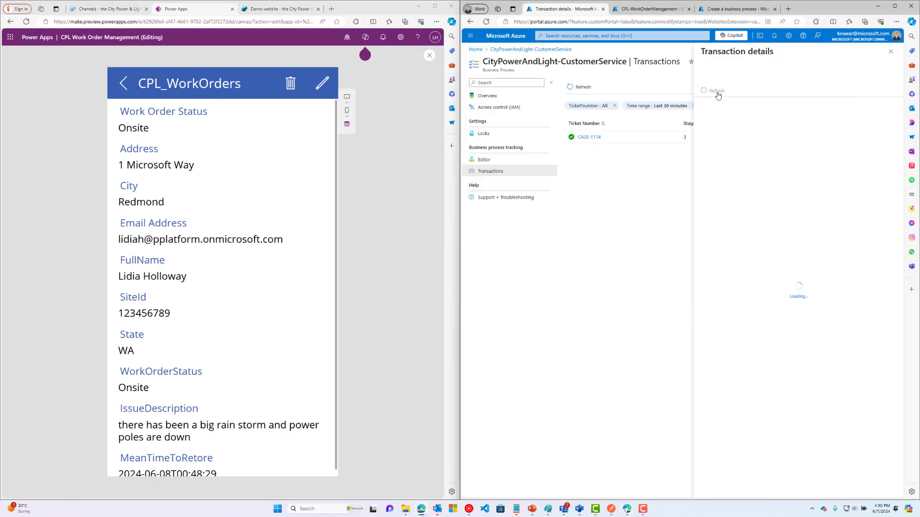
drag(747, 287, 677, 176)
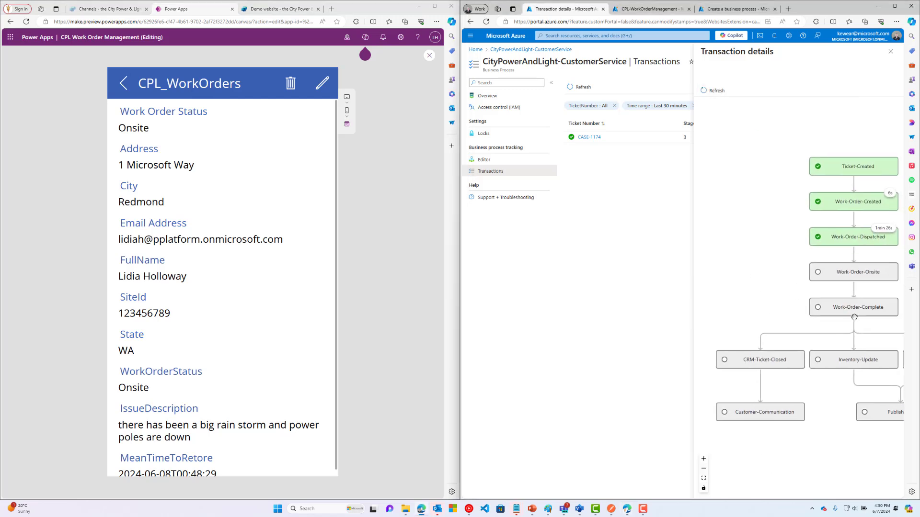
drag(786, 318, 734, 248)
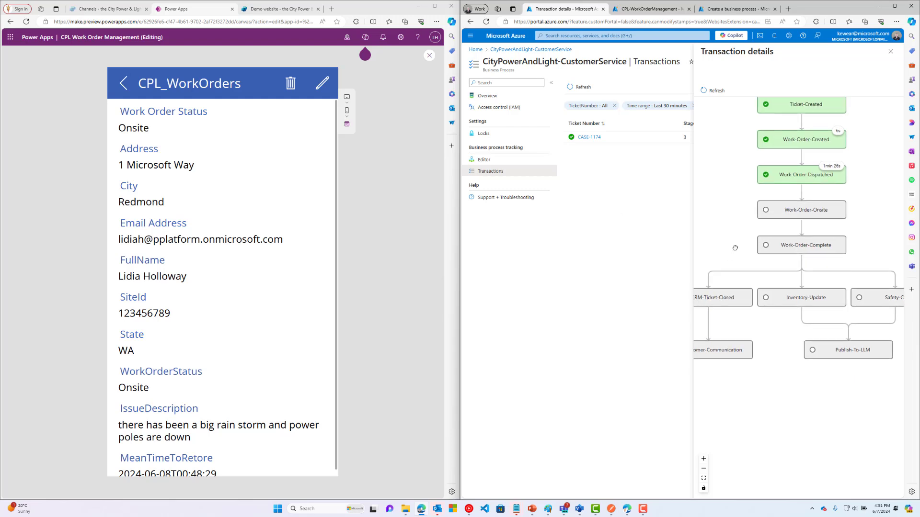
click(712, 91)
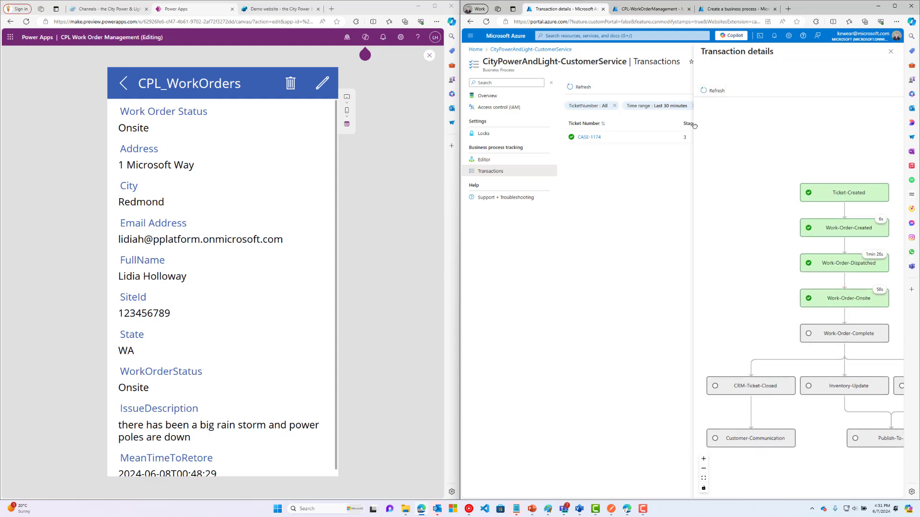
click(814, 250)
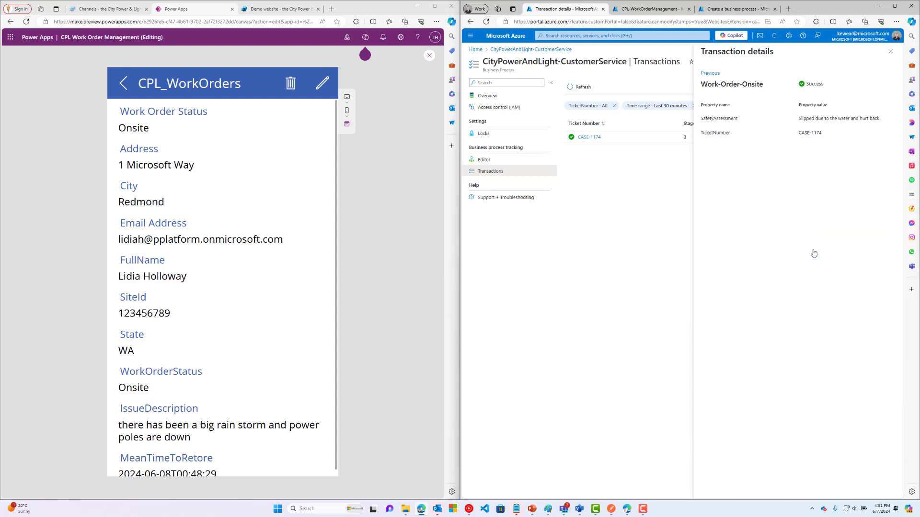
click(709, 74)
- Reopen the CASE-1174 work order and set its status to Complete
click(322, 83)
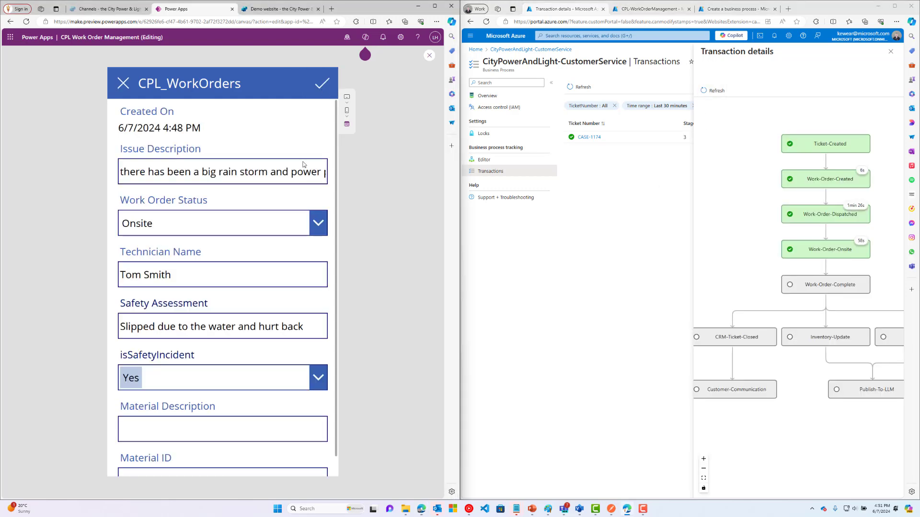
click(282, 223)
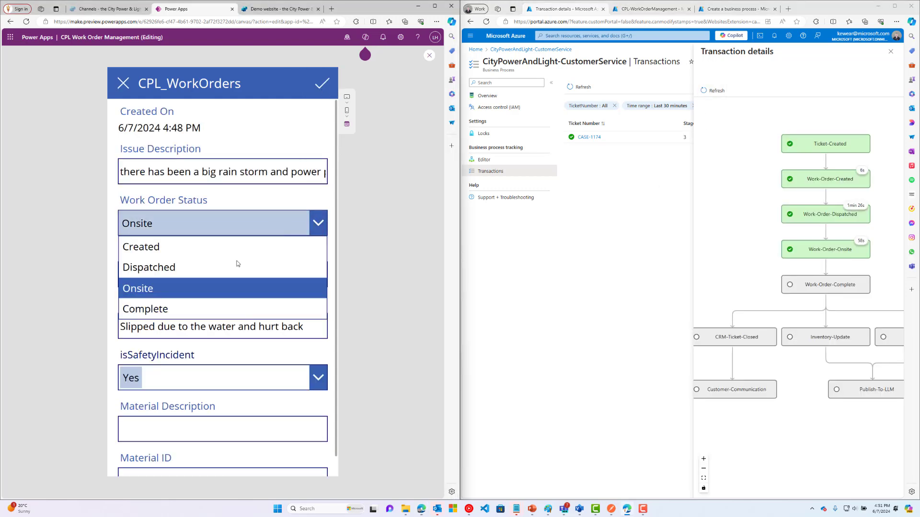
click(201, 307)
scroll(201, 310, down, 1)
click(163, 407)
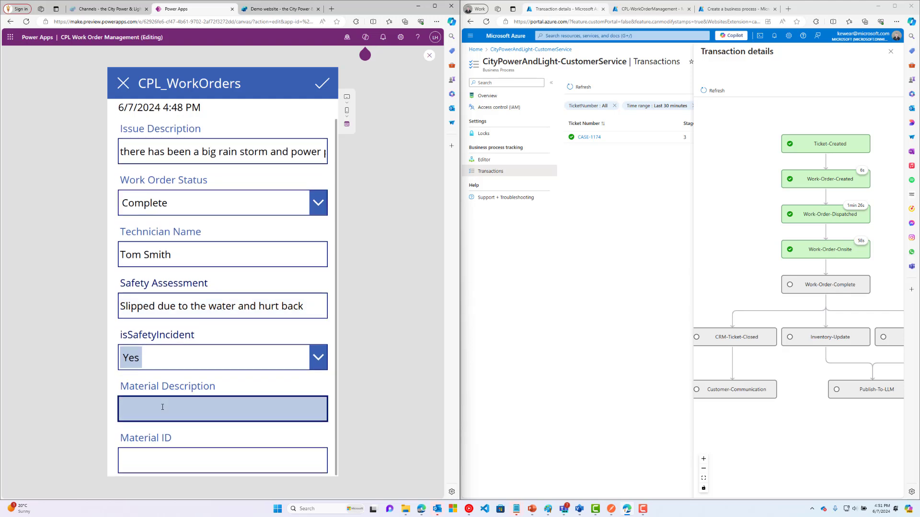
text(Relay)
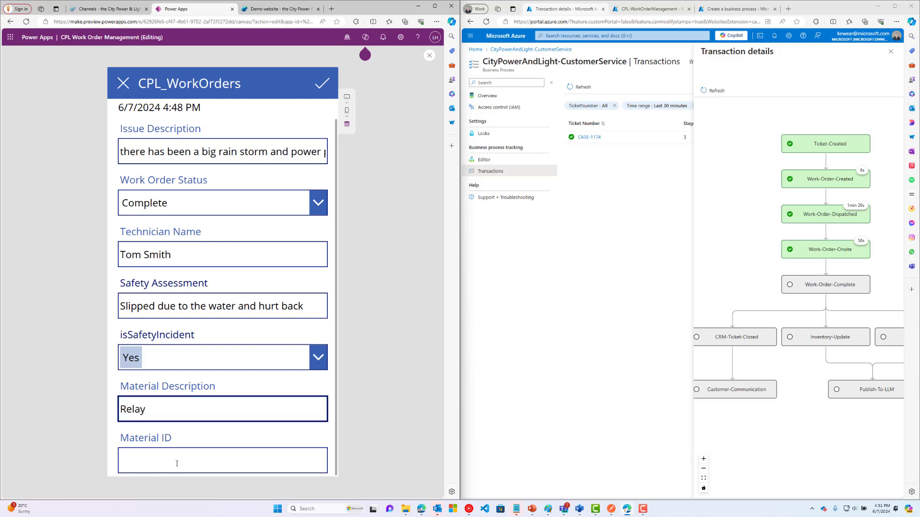
click(177, 464)
text(23432432432)
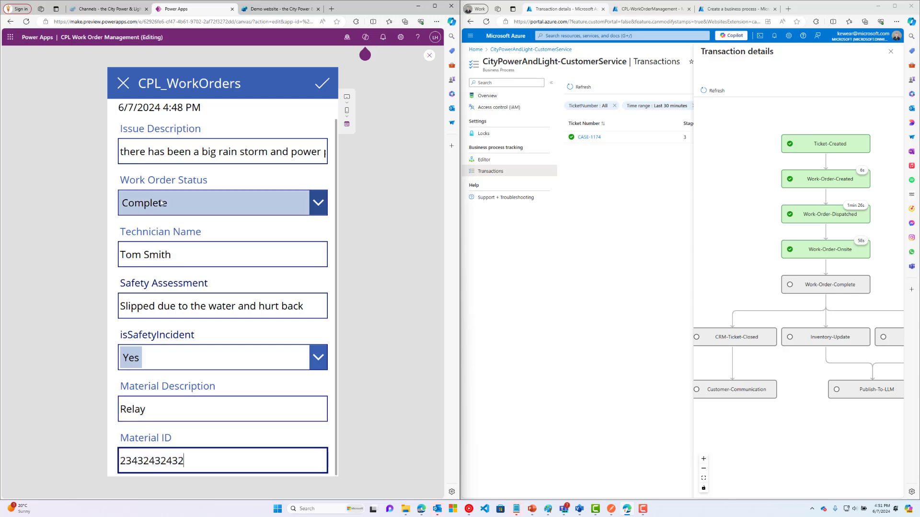
click(324, 88)
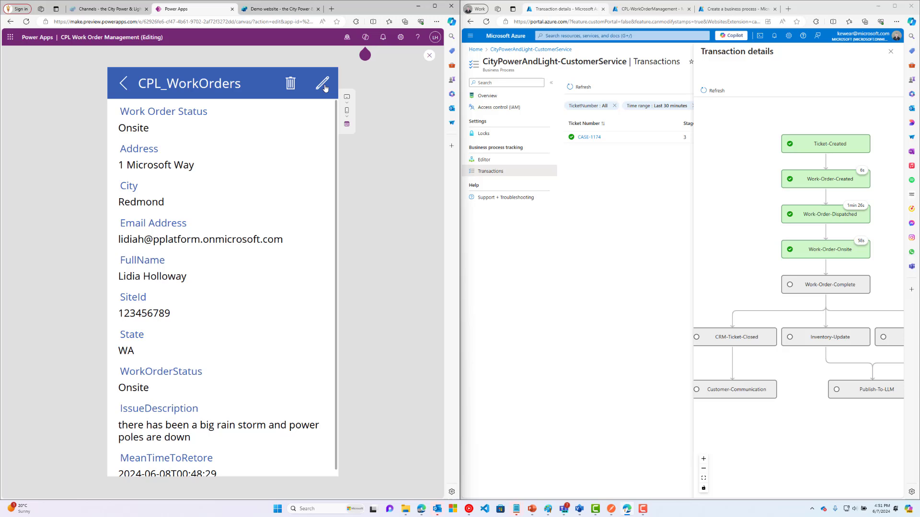
- Refresh CASE-1174's stage diagram repeatedly until the latest stage results appear
click(719, 94)
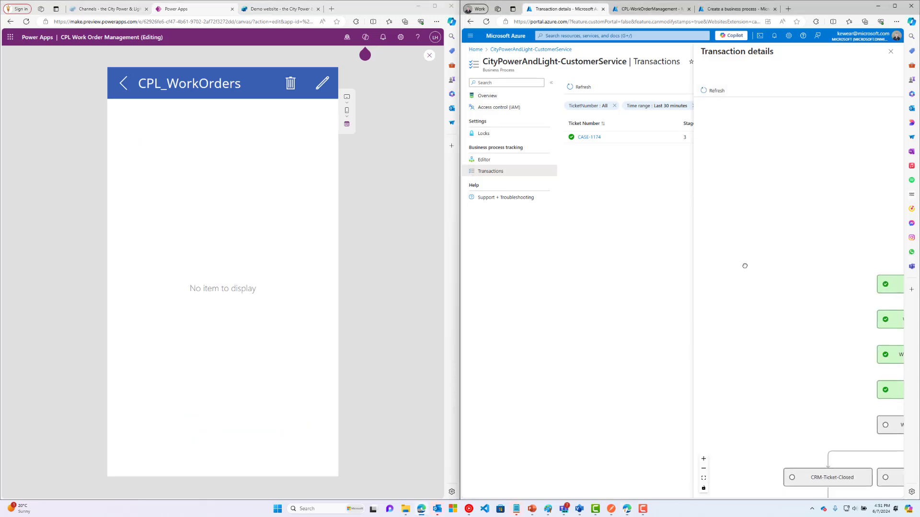
click(717, 91)
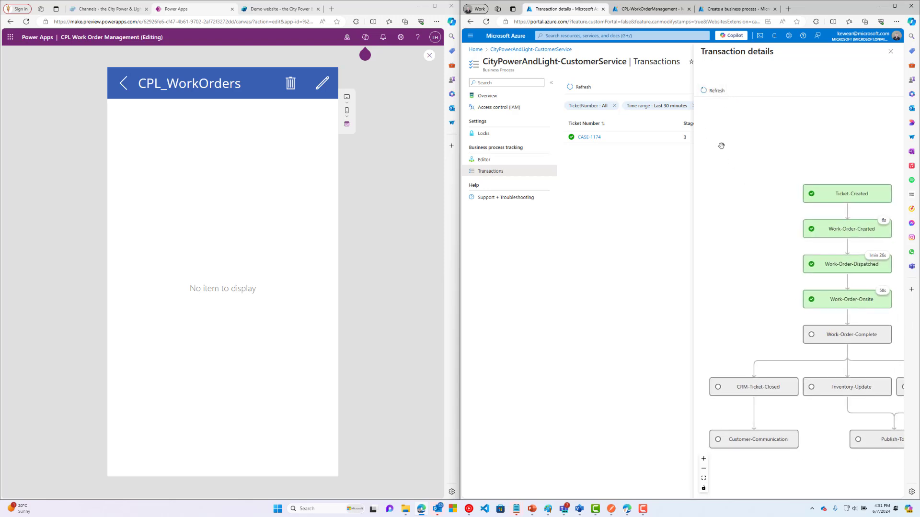
click(716, 90)
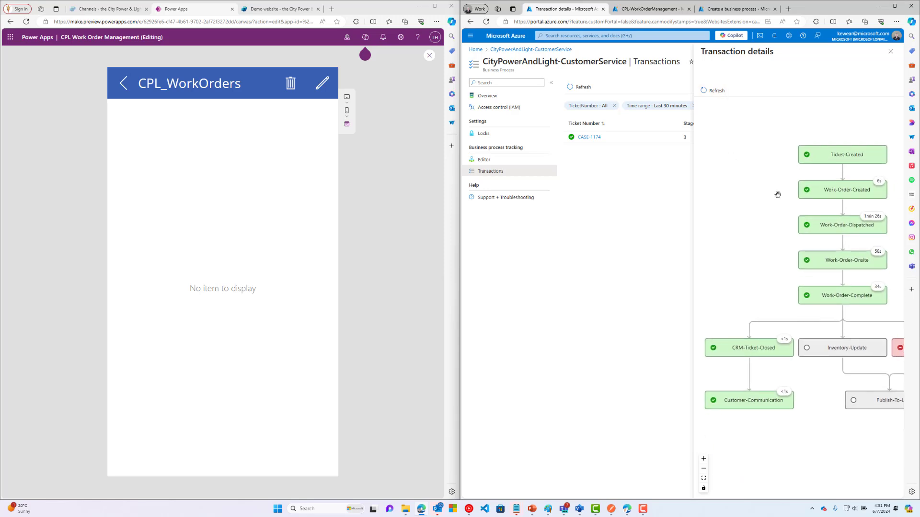
drag(778, 195, 779, 185)
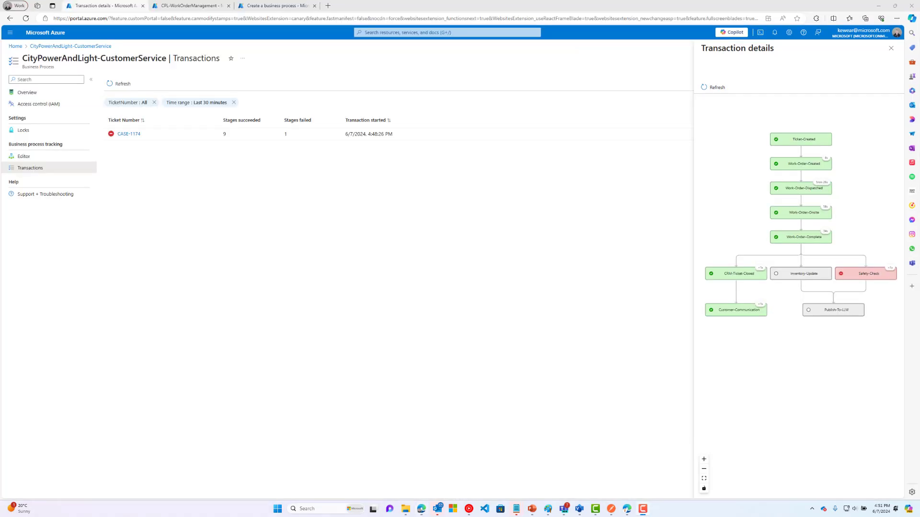
click(716, 88)
- Zoom out to the full diagram and inspect the failed Safety-Check stage's details
drag(877, 388, 786, 200)
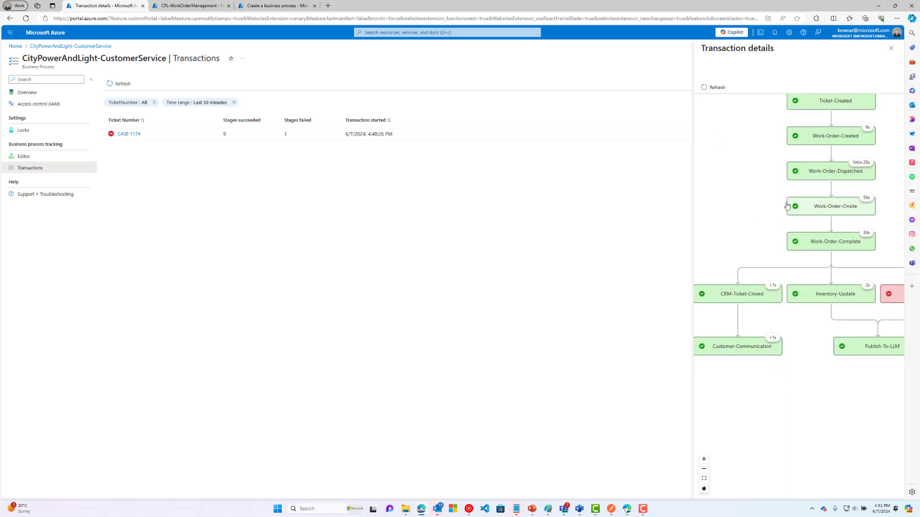
click(704, 470)
click(704, 470)
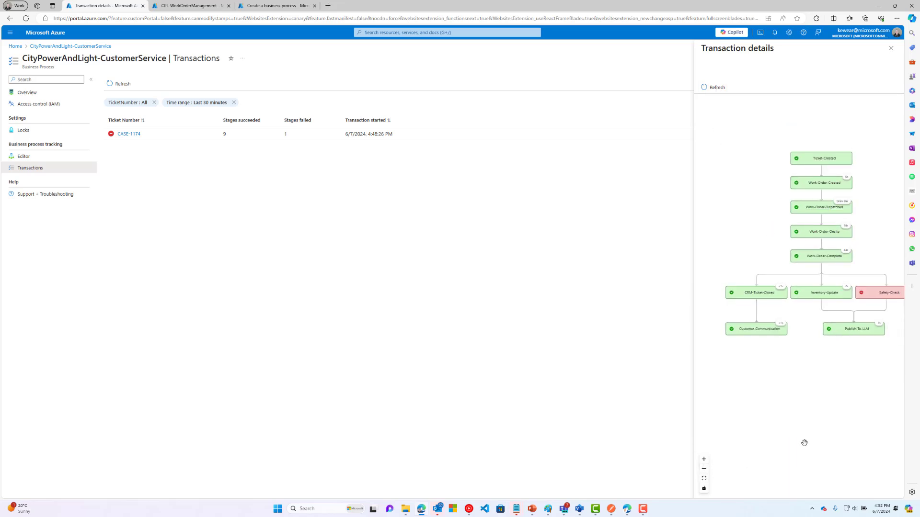
drag(803, 441, 782, 447)
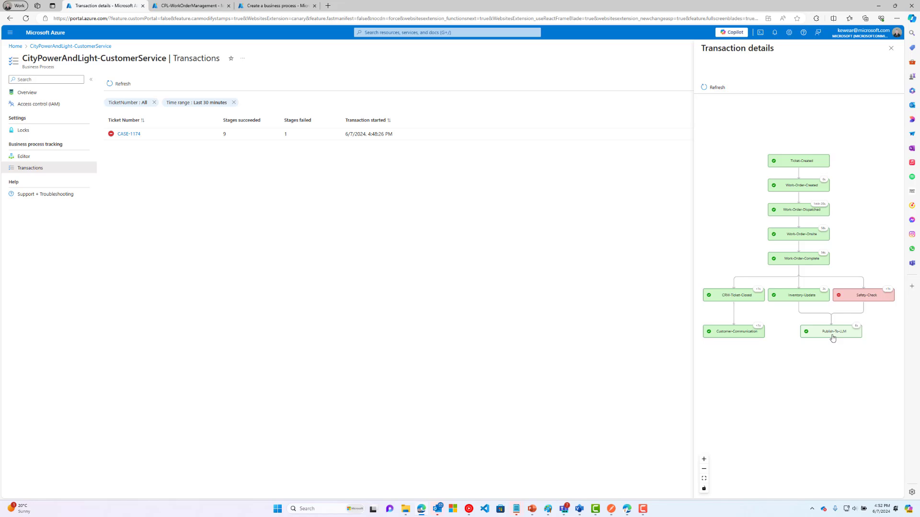
click(860, 299)
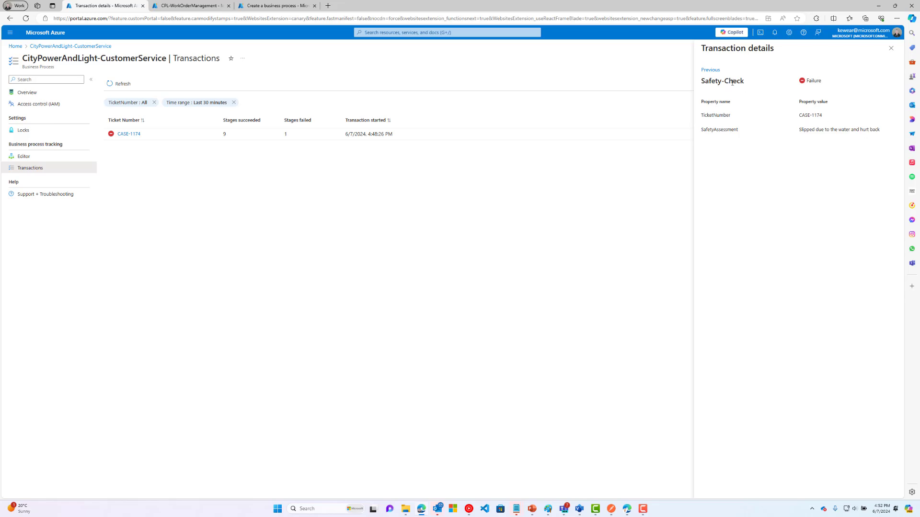
click(710, 70)
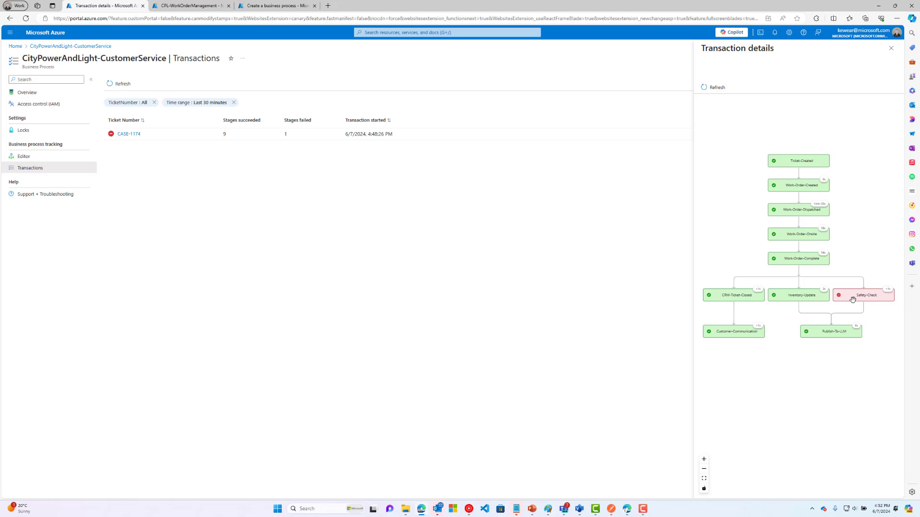
- Drop the last-30-minutes time filter and view CASE-1172's fully zoomed-out stage diagram
click(233, 103)
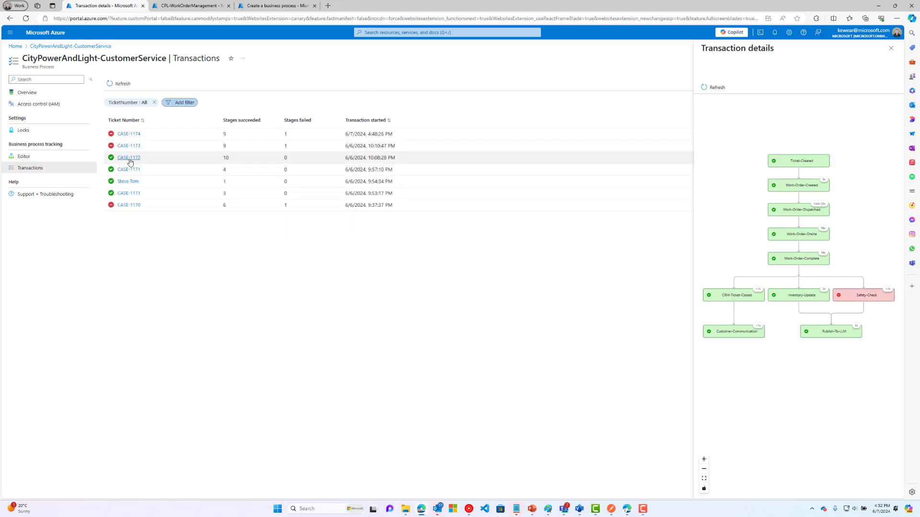
click(129, 159)
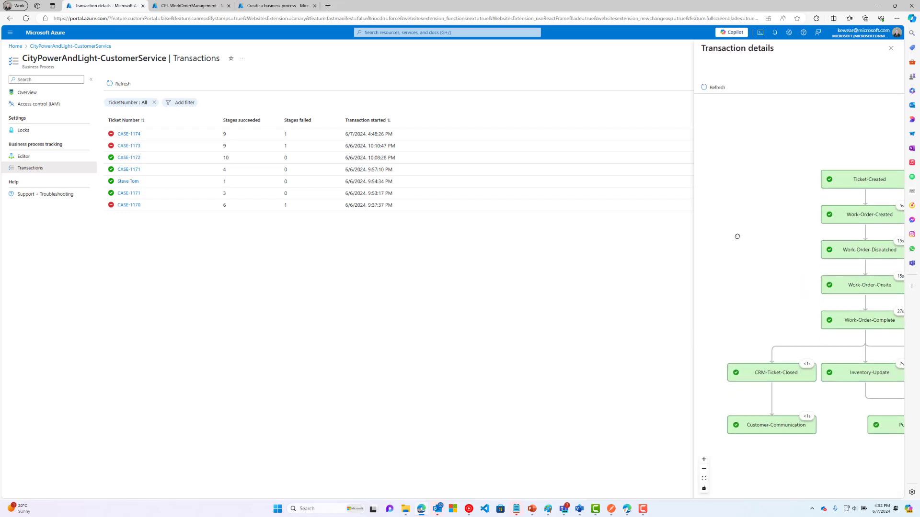
drag(768, 225, 747, 185)
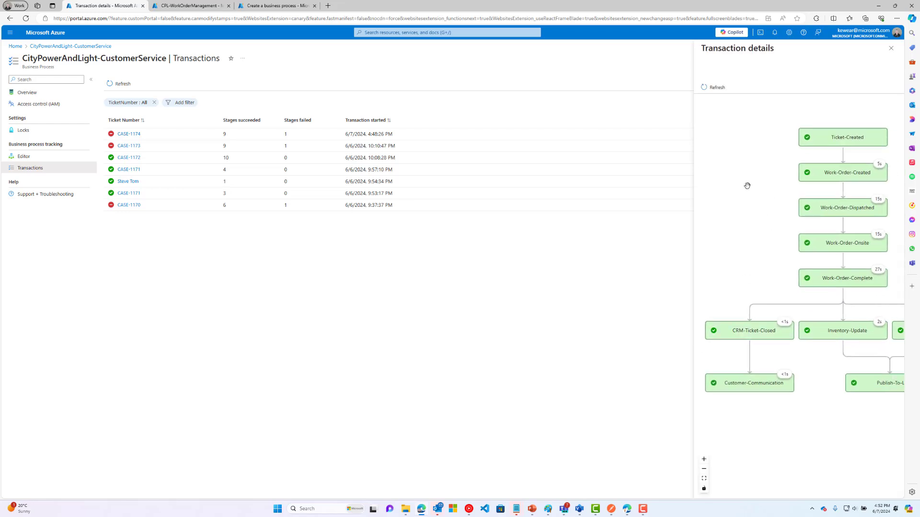
click(703, 469)
mouse_move(803, 432)
mouse_down()
mouse_move(778, 407)
mouse_move(755, 415)
mouse_move(792, 414)
mouse_move(796, 435)
mouse_up()
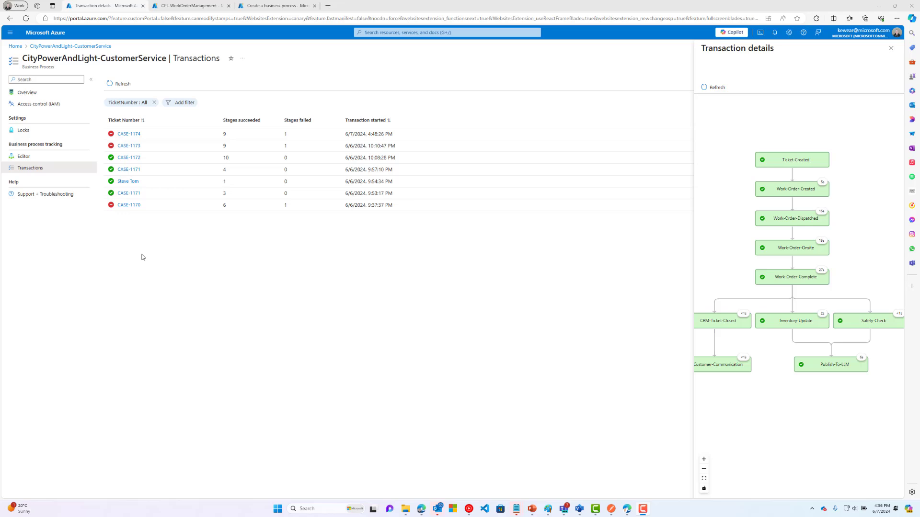
- Go from Home to Integrate2024-DryRun's CPL-CustomerService application and begin adding a resource
click(20, 48)
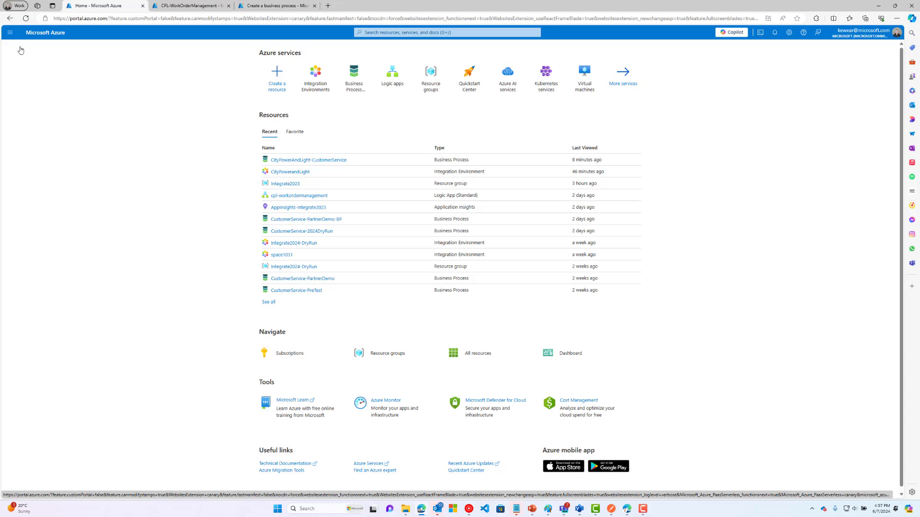
click(279, 243)
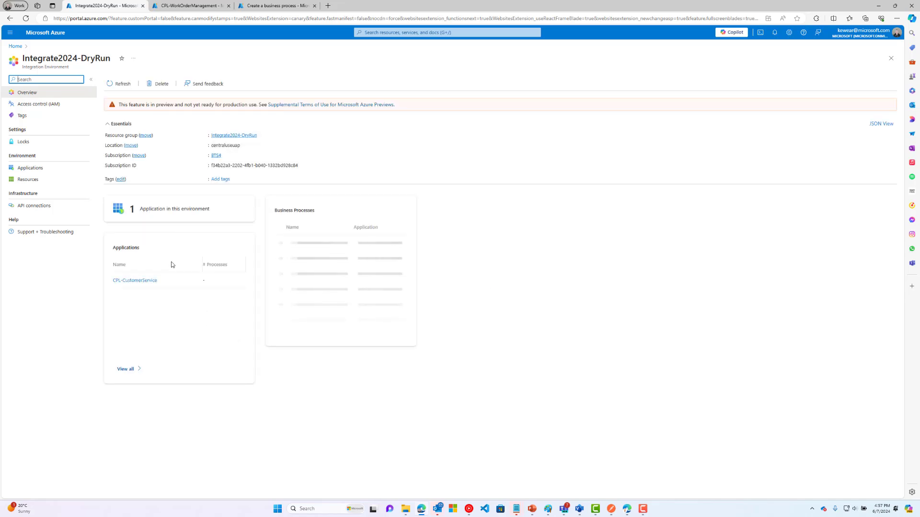
click(134, 280)
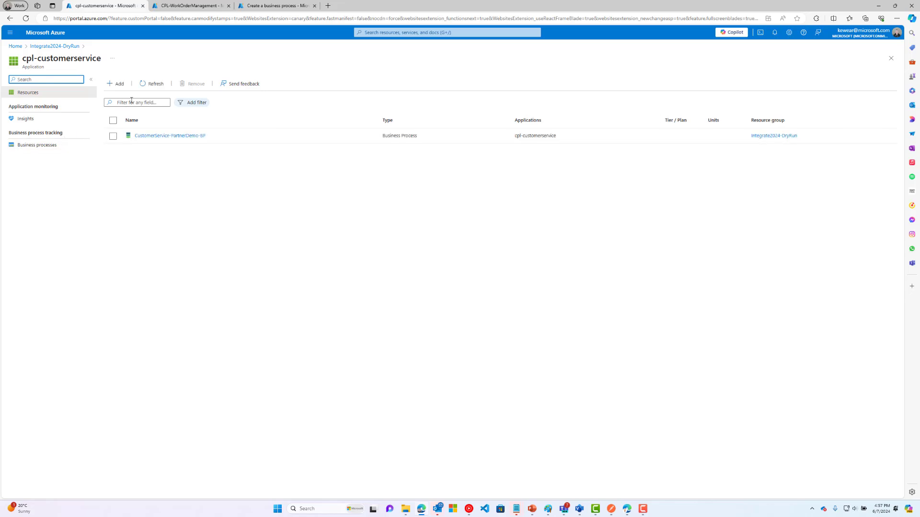
click(119, 84)
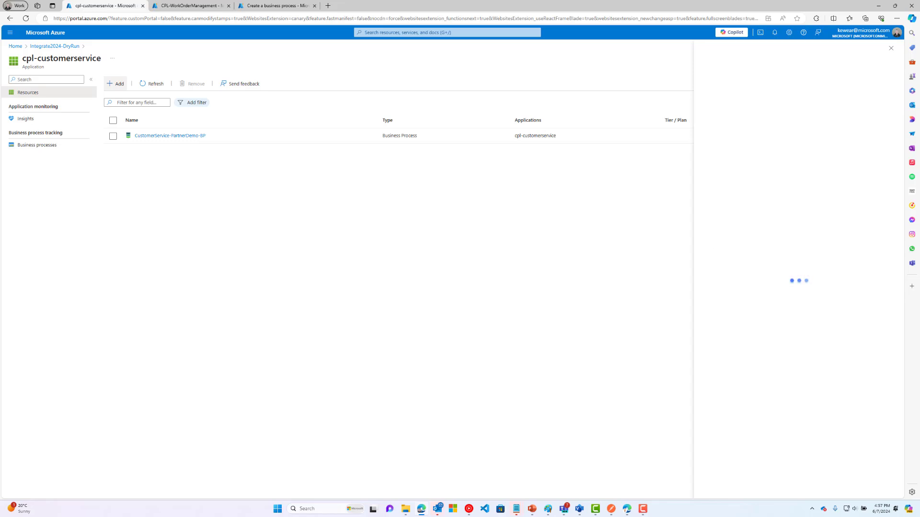
- Add business process CityPowerAndLight-CustomerService to the application and open its Overview page
click(721, 115)
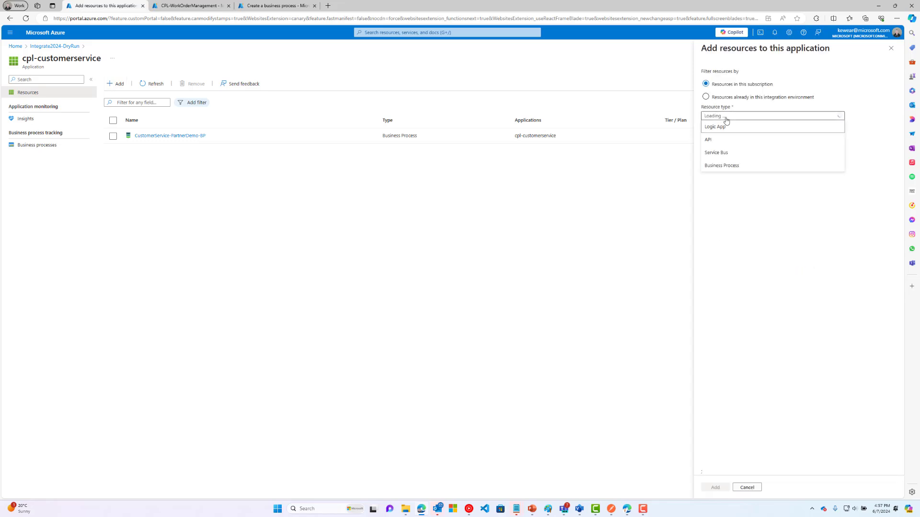
click(739, 170)
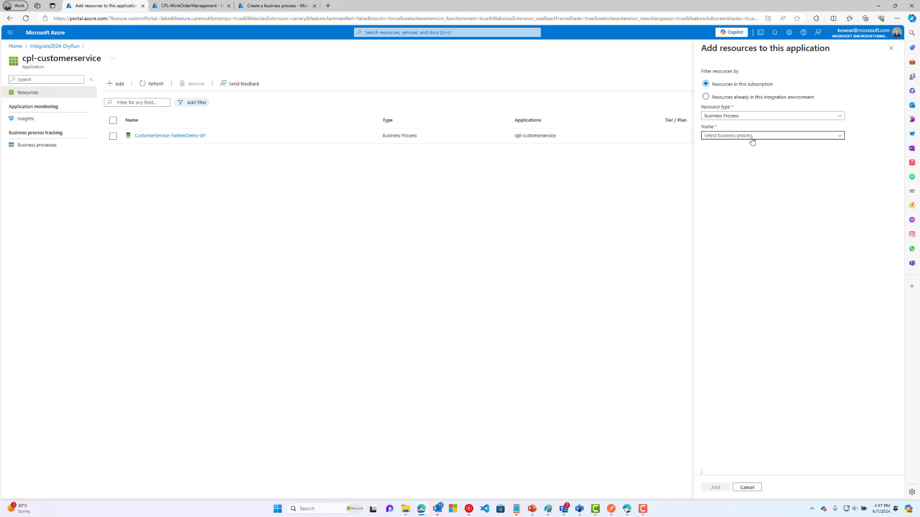
click(752, 139)
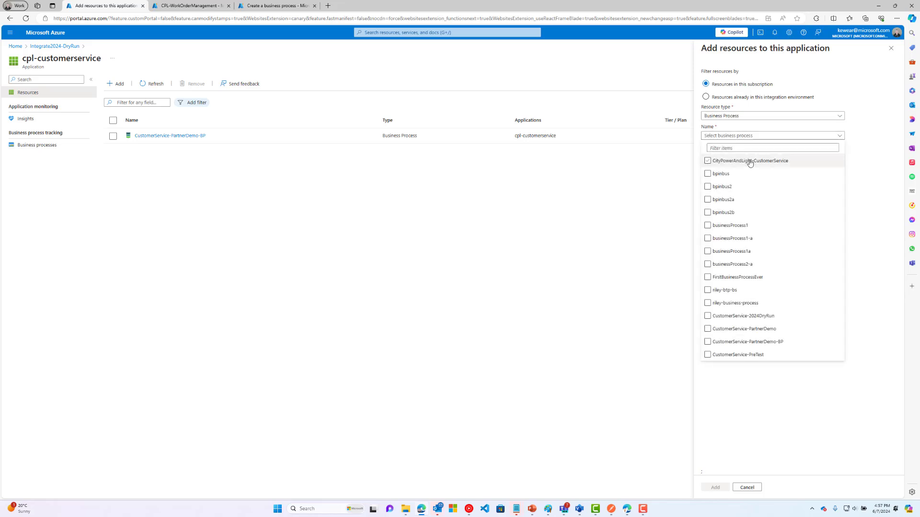
click(749, 161)
click(714, 487)
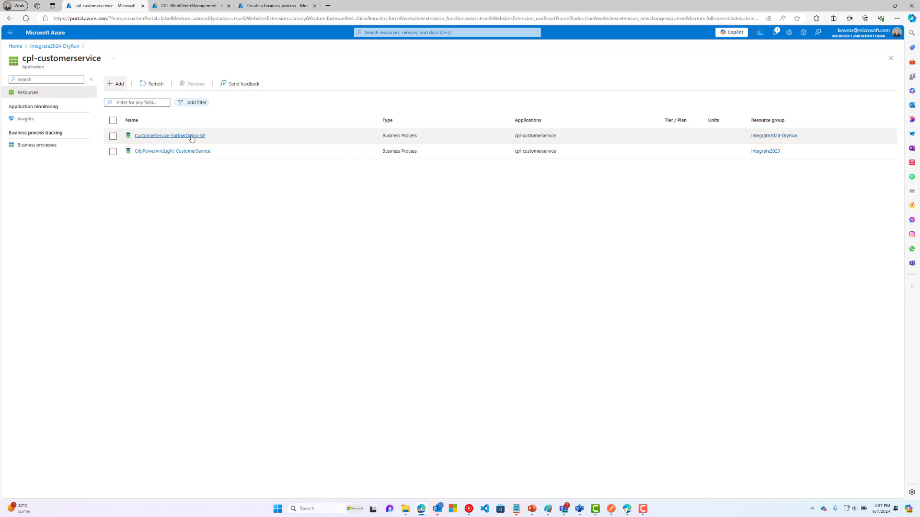
click(51, 145)
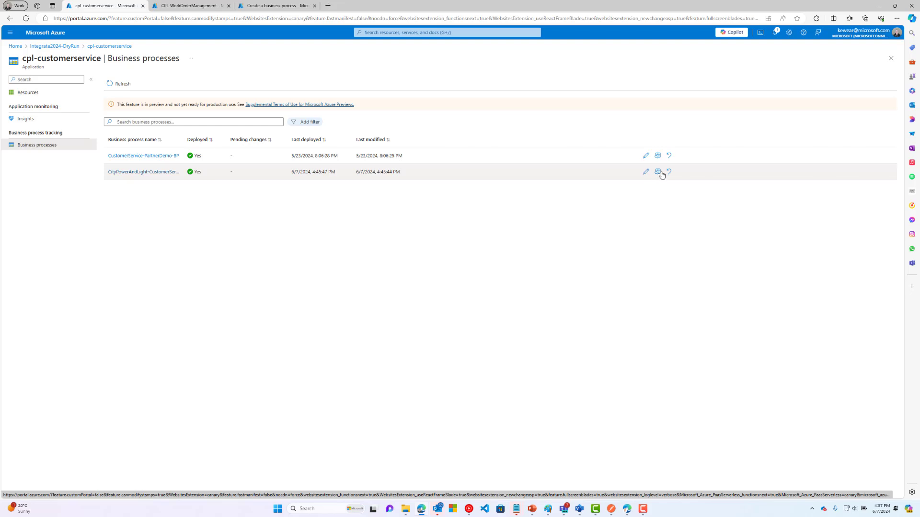
click(167, 172)
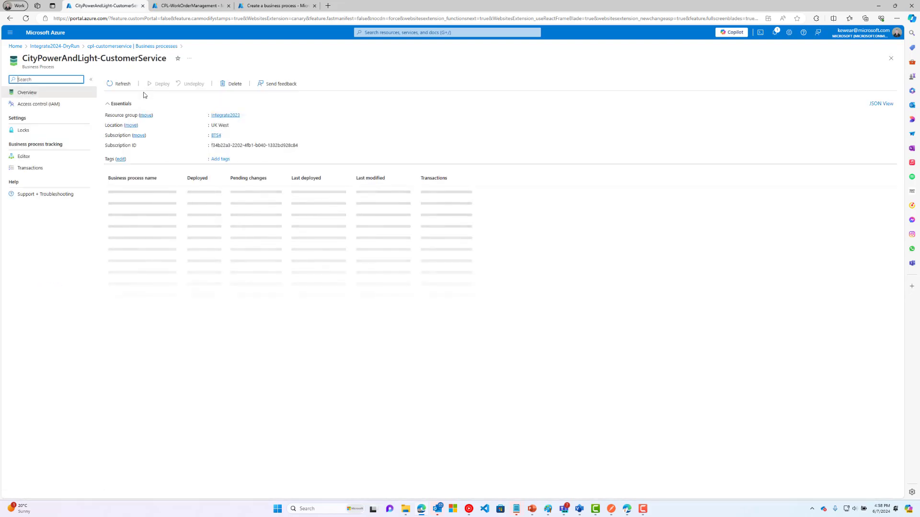